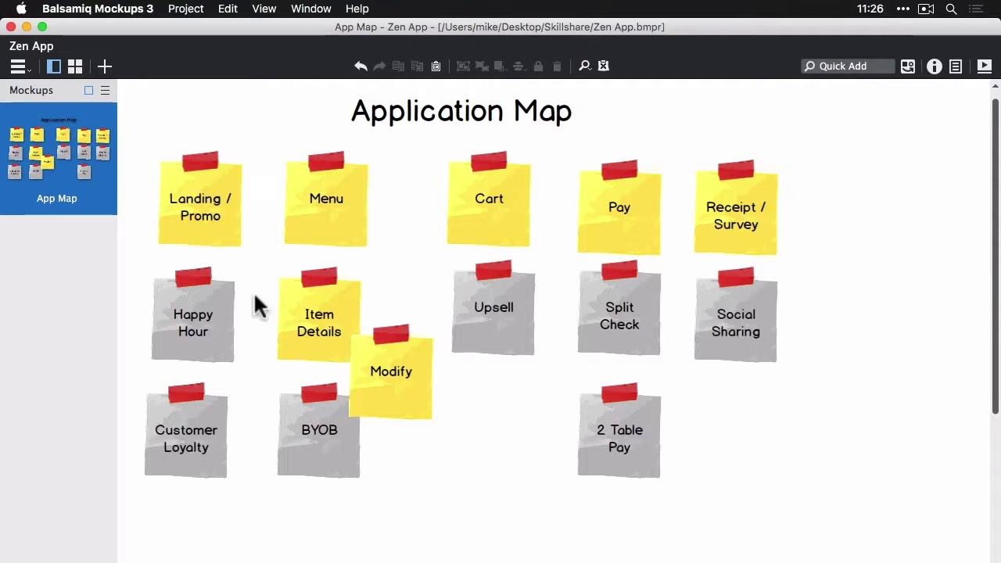
Review the App Map notes (Landing / Promo, Menu, Cart, Pay, Receipt / Survey) and add a blank mockup.
{"action": "left_click", "coordinate": [223, 231]}
{"action": "left_click", "coordinate": [325, 232]}
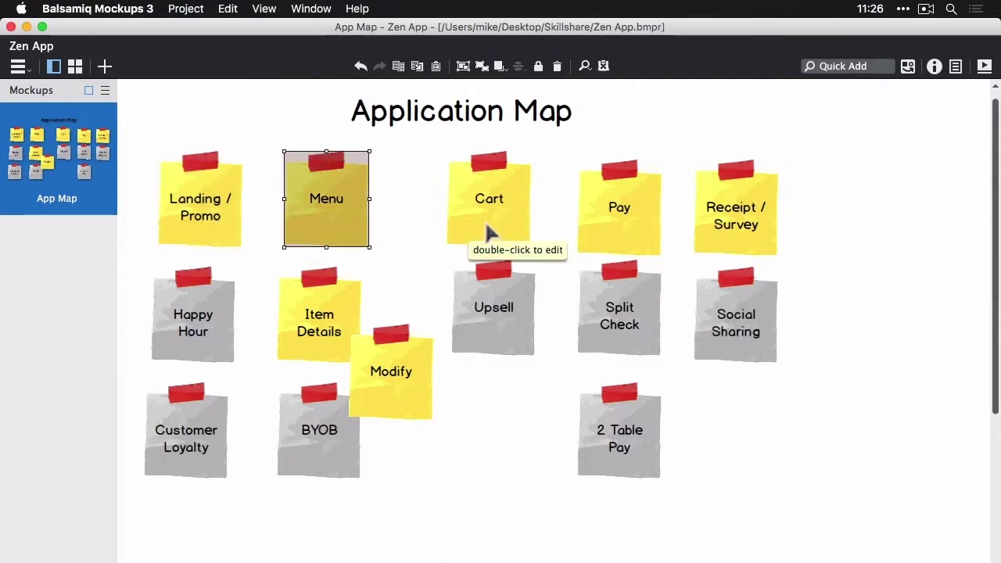
{"action": "left_click", "coordinate": [508, 231]}
{"action": "left_click", "coordinate": [631, 230]}
{"action": "left_click", "coordinate": [739, 225]}
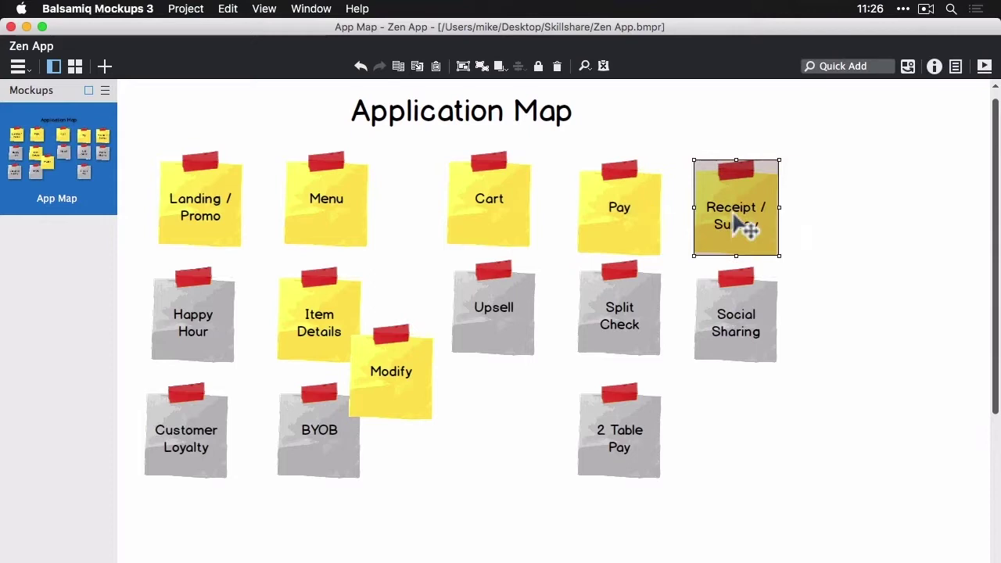
{"action": "left_click", "coordinate": [869, 210]}
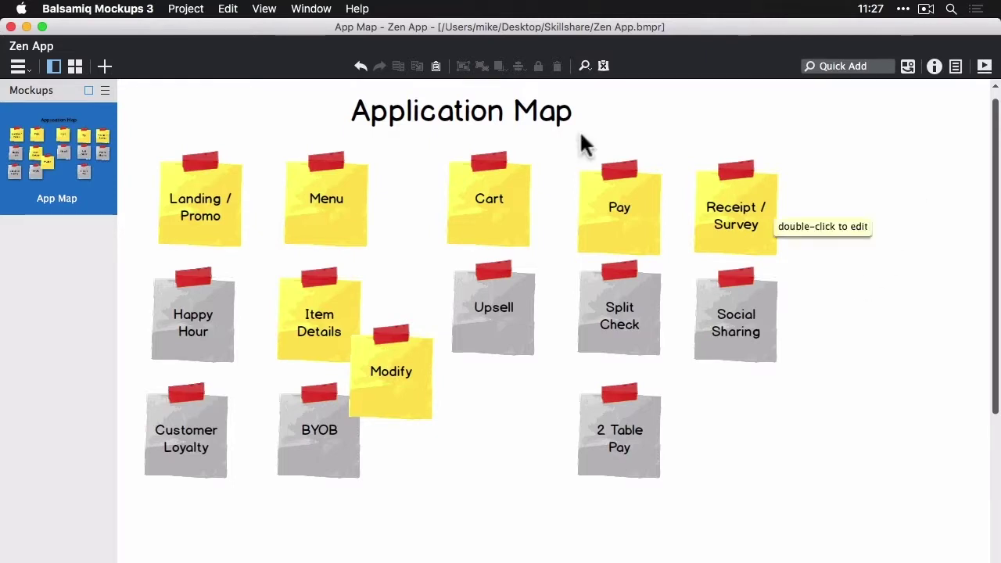
{"action": "left_click", "coordinate": [105, 65]}
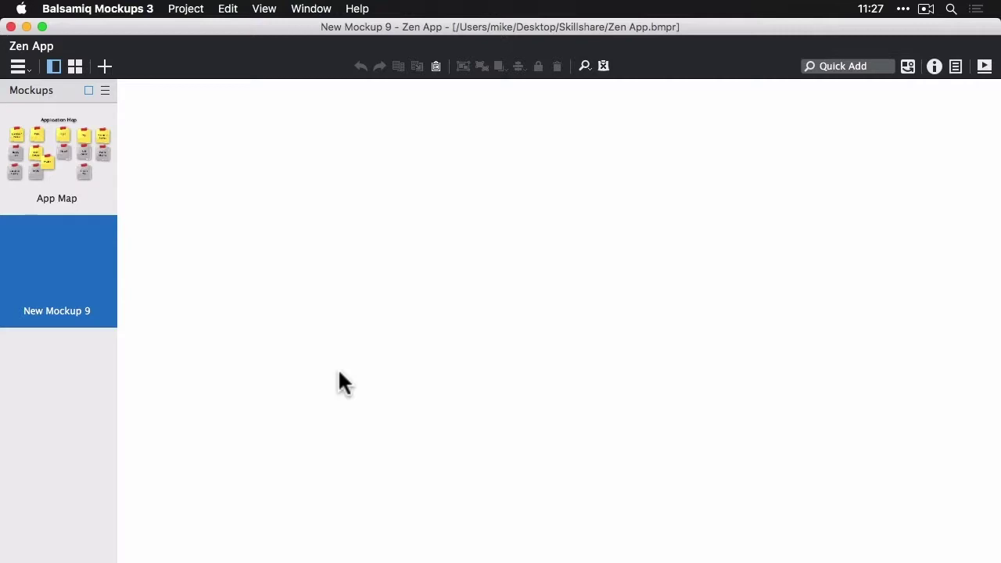
Draw a page rectangle and size it to 800 × 600 in the Inspector.
{"action": "key", "text": "r"}
{"action": "left_click_drag", "start_coordinate": [166, 112], "coordinate": [863, 559]}
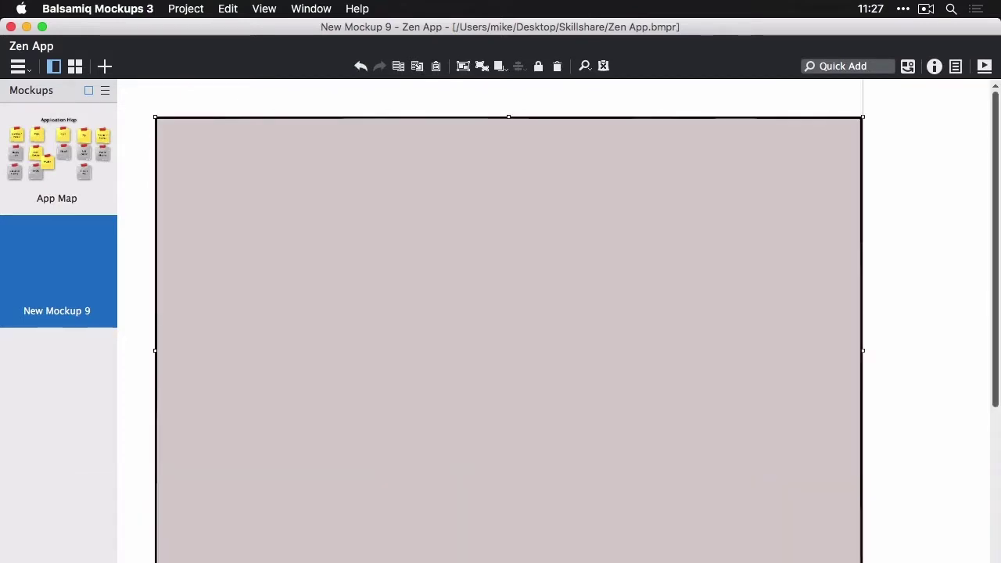
{"action": "left_click", "coordinate": [935, 65]}
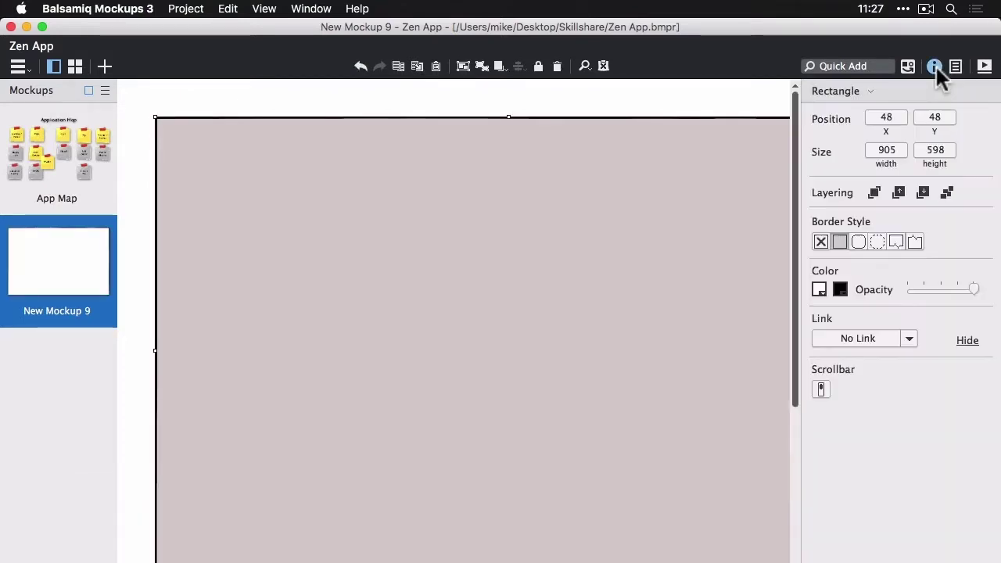
{"action": "left_click", "coordinate": [881, 150]}
{"action": "type", "text": "8"}
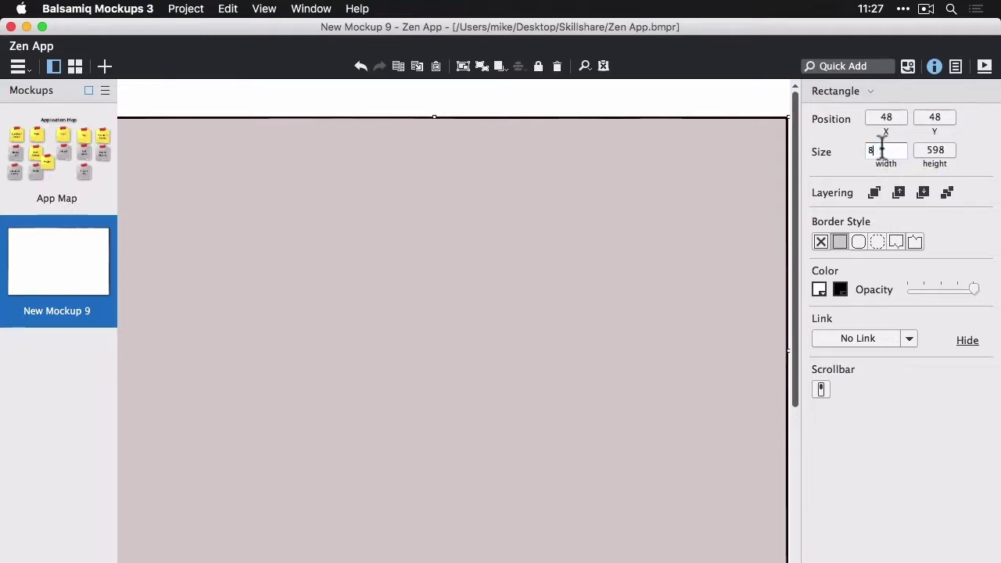
{"action": "type", "text": "00"}
{"action": "key", "text": "Tab"}
{"action": "type", "text": "600"}
{"action": "key", "text": "Return"}
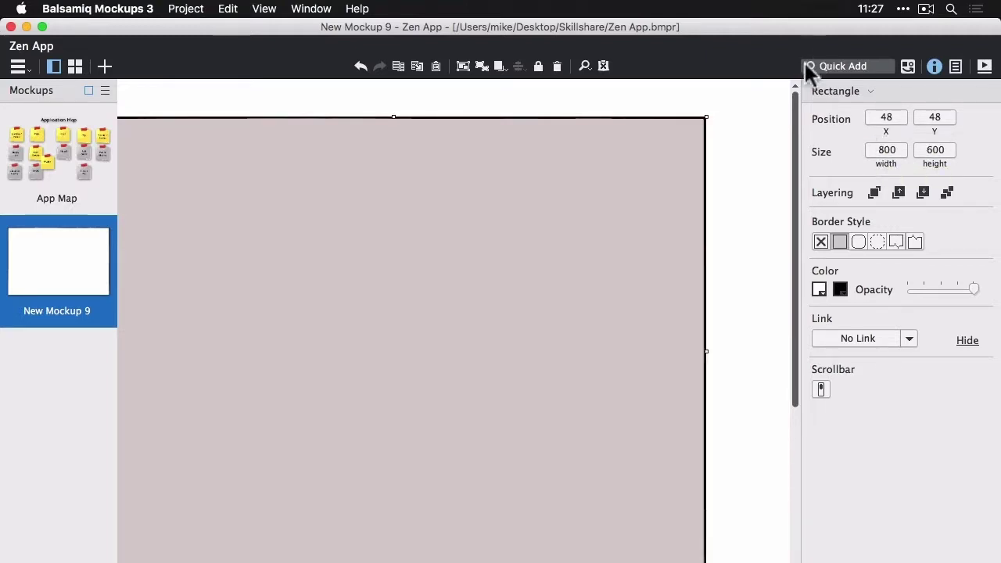
{"action": "left_click", "coordinate": [720, 164]}
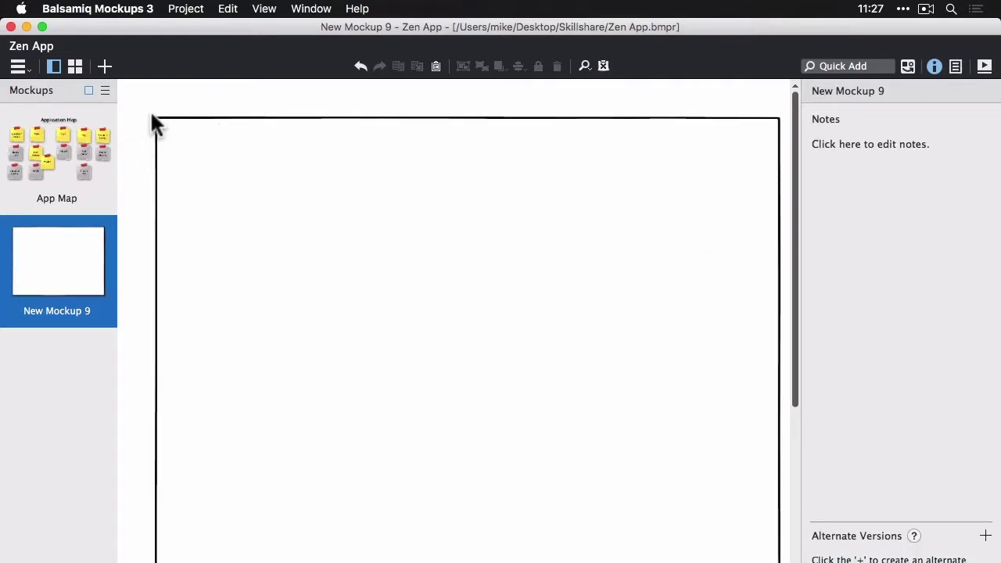
Draw a 53 px header bar along the frame's top with small boxes at centre, left and right.
{"action": "left_click_drag", "start_coordinate": [164, 125], "coordinate": [753, 153]}
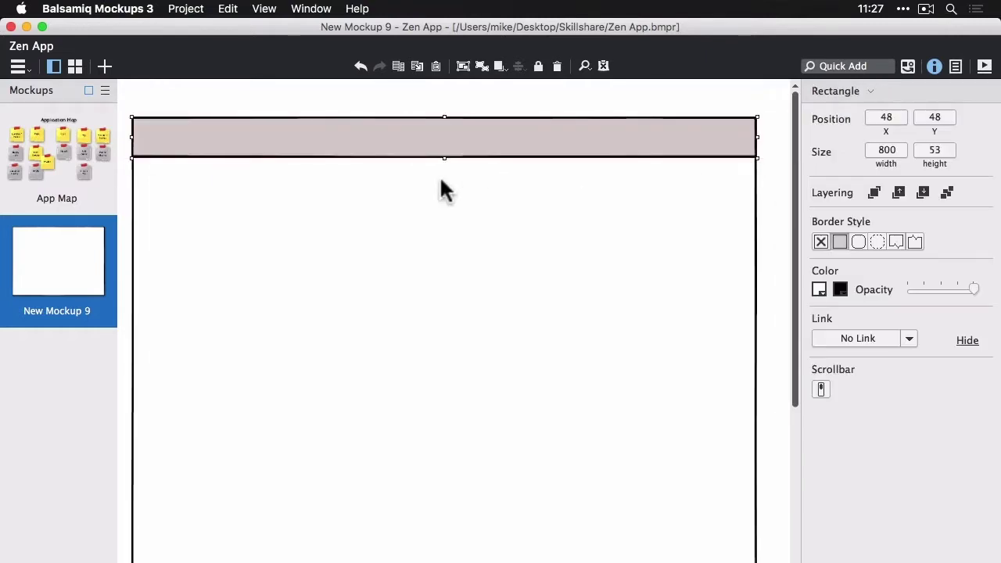
{"action": "left_click_drag", "start_coordinate": [408, 130], "coordinate": [498, 147]}
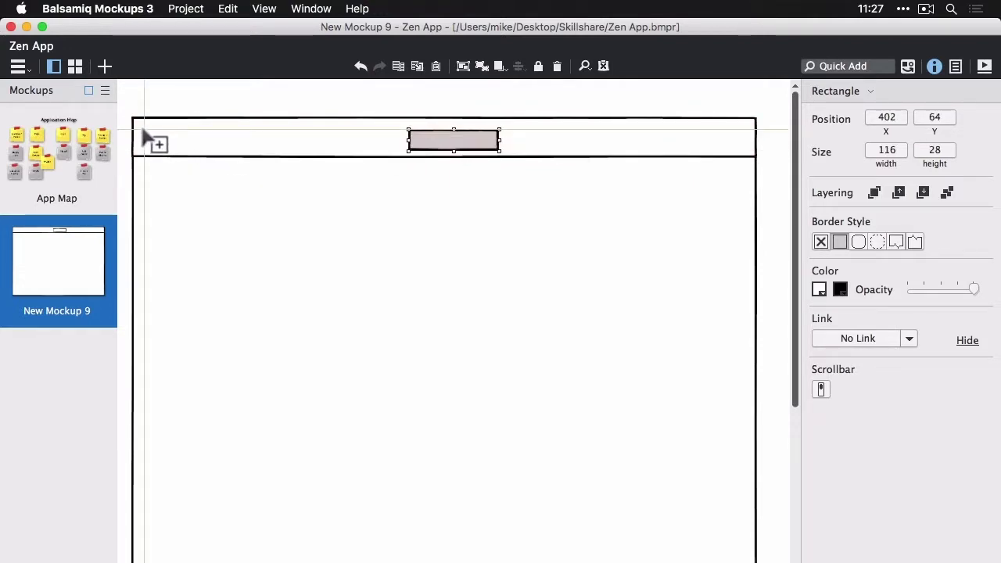
{"action": "left_click_drag", "start_coordinate": [144, 129], "coordinate": [223, 154]}
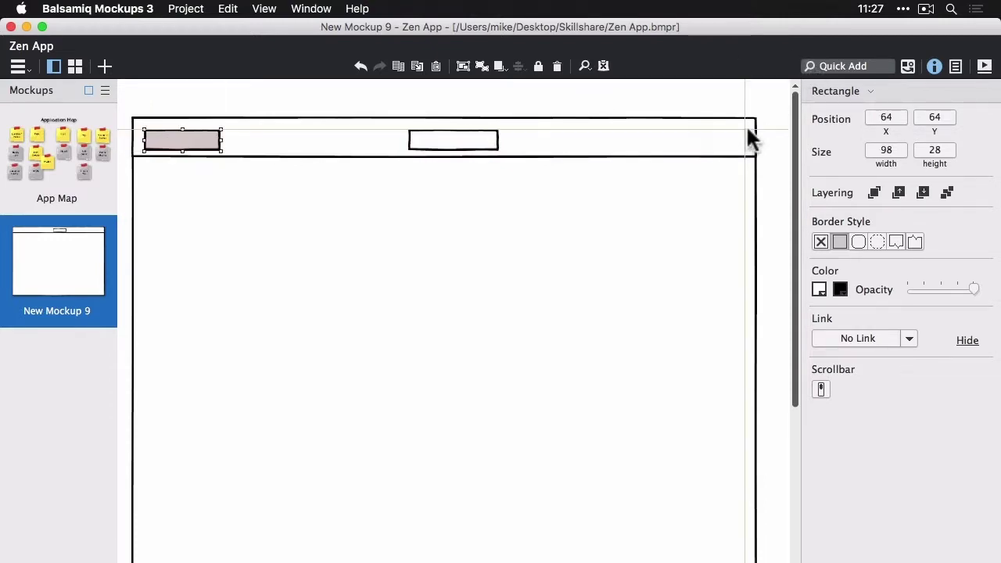
{"action": "left_click_drag", "start_coordinate": [748, 129], "coordinate": [666, 147]}
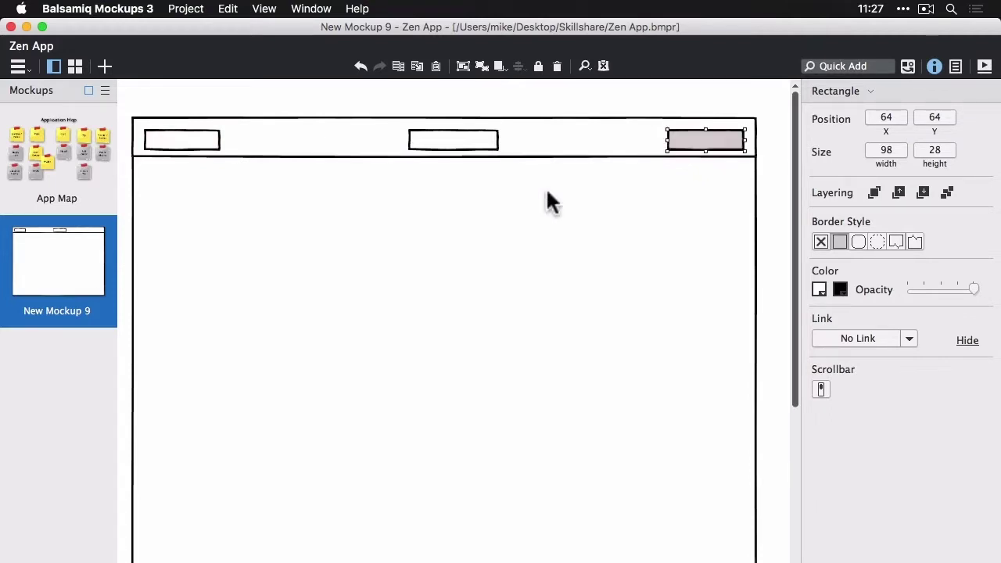
{"action": "left_click", "coordinate": [393, 228]}
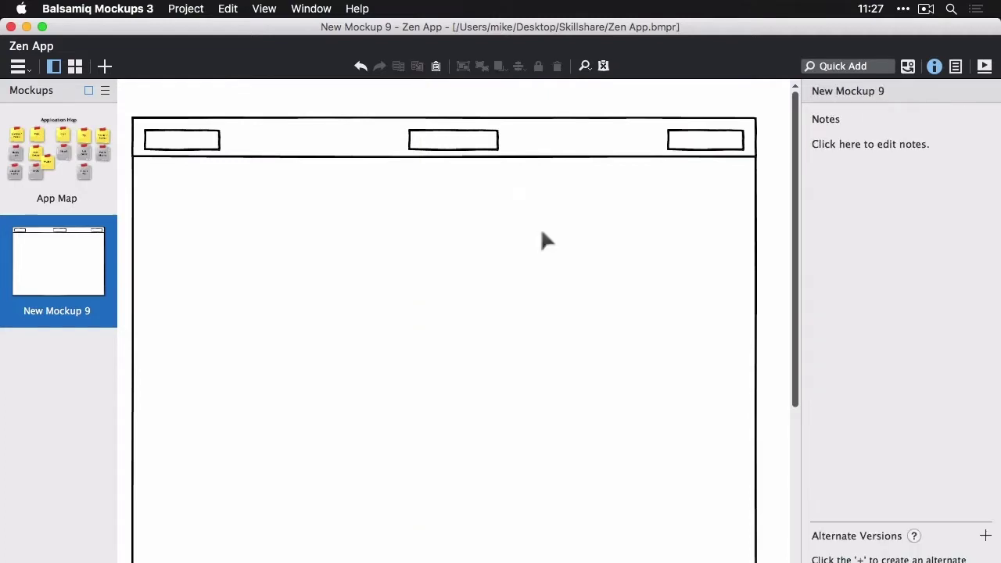
Add a large title line below the header and two side-by-side paragraph blocks.
{"action": "key", "text": "y"}
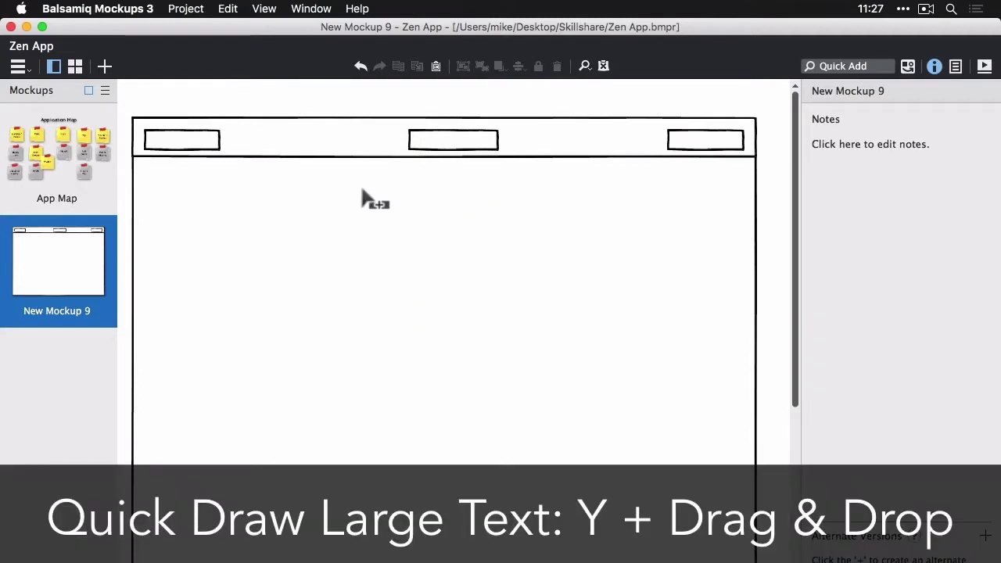
{"action": "mouse_move", "coordinate": [362, 195]}
{"action": "left_mouse_down"}
{"action": "mouse_move", "coordinate": [506, 206]}
{"action": "mouse_move", "coordinate": [538, 219]}
{"action": "left_mouse_up"}
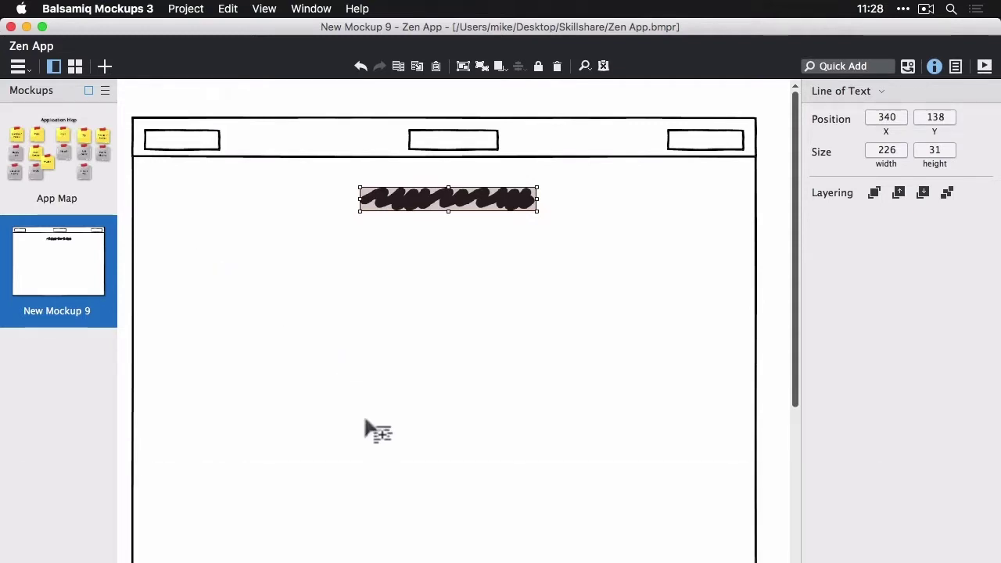
{"action": "key", "text": "t"}
{"action": "left_click_drag", "start_coordinate": [378, 446], "coordinate": [379, 446]}
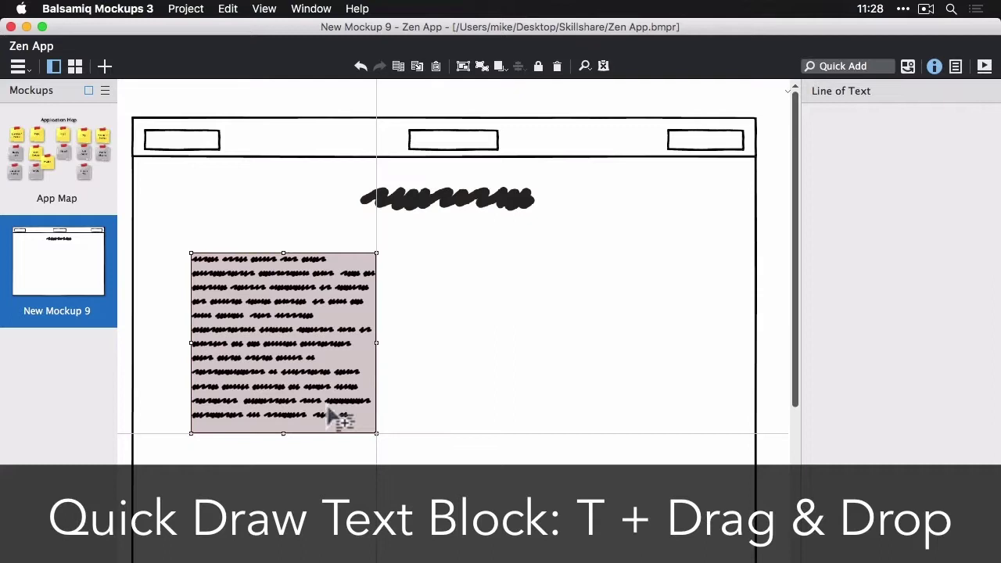
{"action": "left_click_drag", "start_coordinate": [336, 415], "coordinate": [366, 414]}
{"action": "key", "text": "t"}
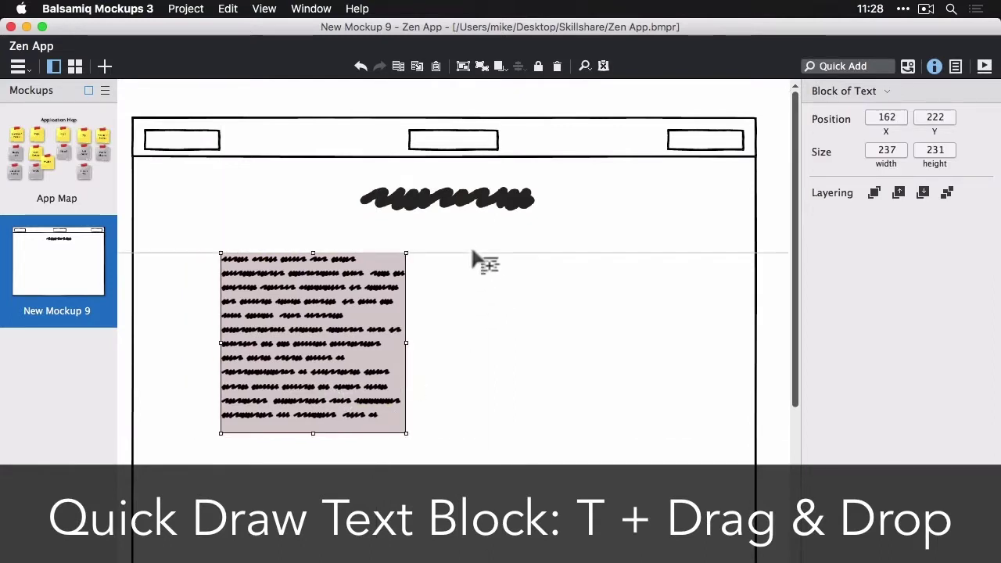
{"action": "mouse_move", "coordinate": [465, 263]}
{"action": "left_mouse_down"}
{"action": "mouse_move", "coordinate": [608, 395]}
{"action": "mouse_move", "coordinate": [646, 451]}
{"action": "mouse_move", "coordinate": [641, 436]}
{"action": "left_mouse_up"}
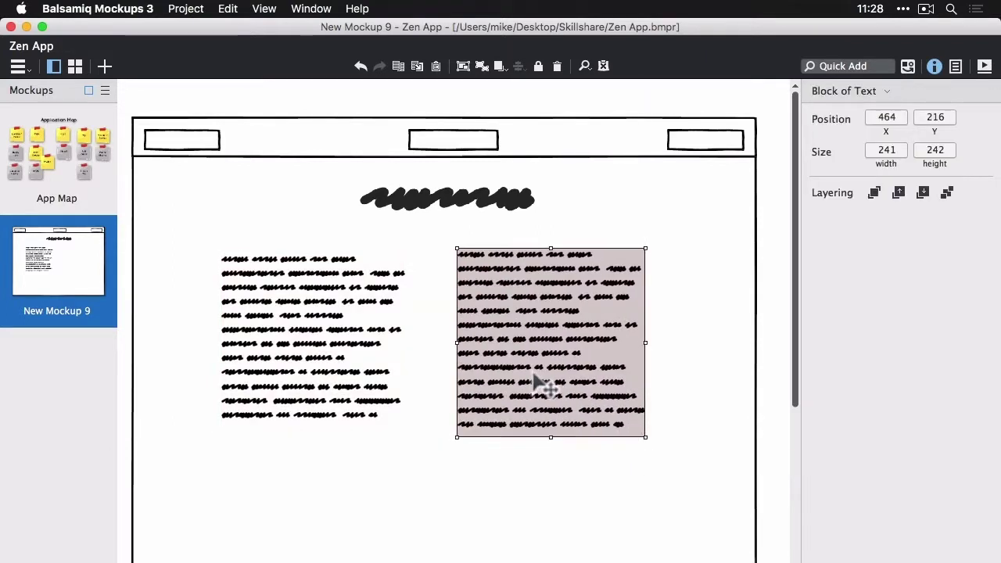
Add headings above both text blocks and shift headings and paragraphs slightly right and down.
{"action": "key", "text": "t"}
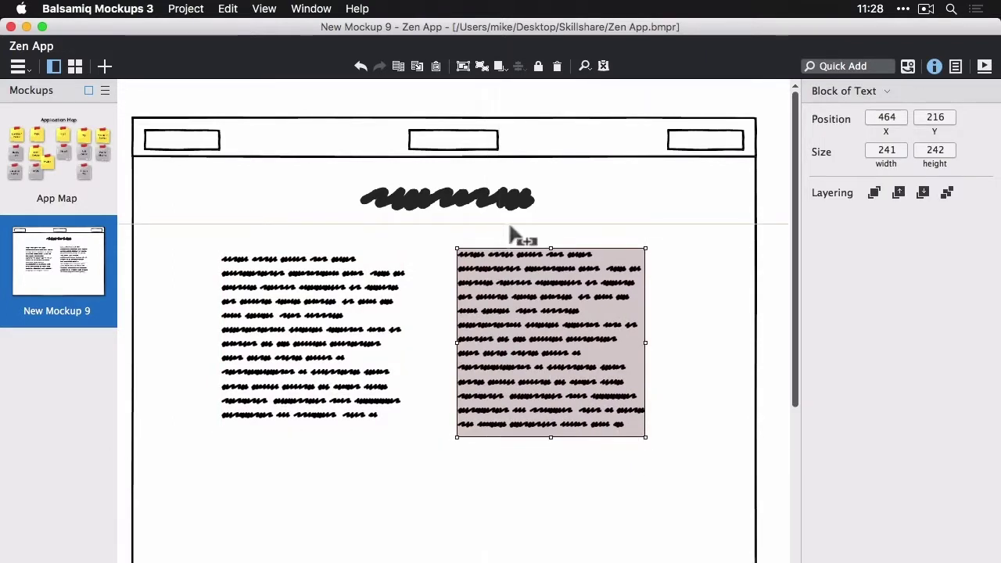
{"action": "left_click_drag", "start_coordinate": [509, 233], "coordinate": [596, 247]}
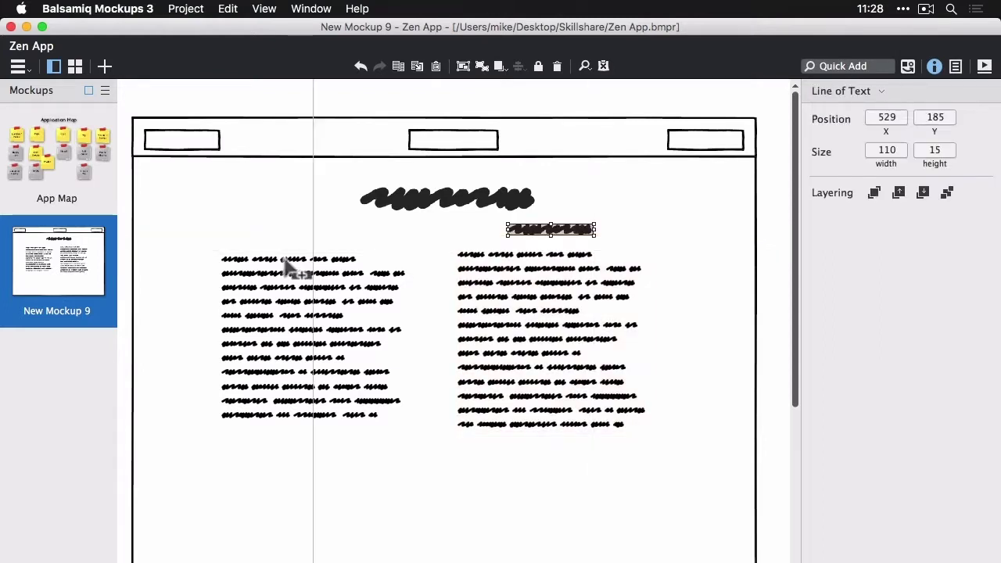
{"action": "left_click_drag", "start_coordinate": [268, 233], "coordinate": [347, 249]}
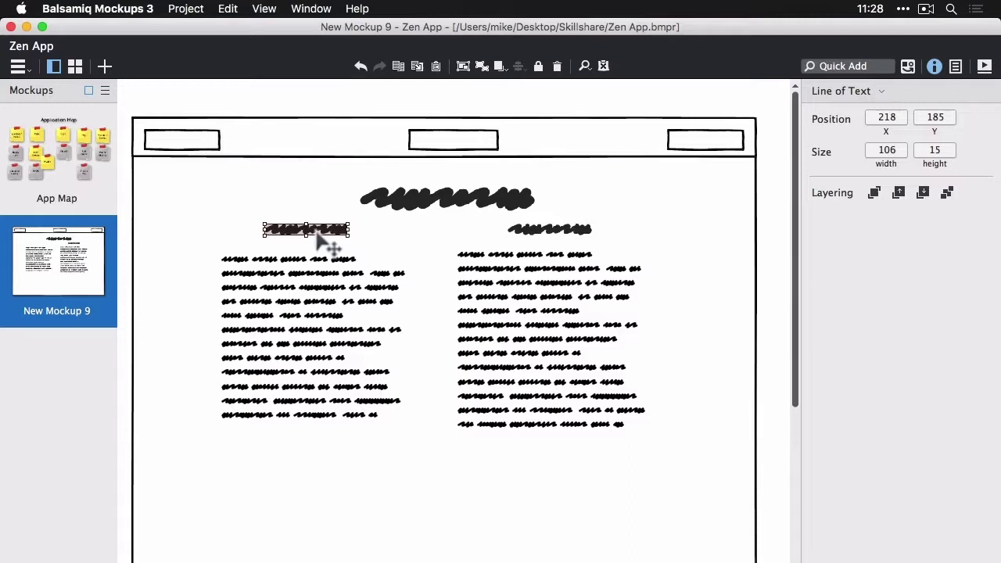
{"action": "left_click", "coordinate": [310, 310], "text": "shift"}
{"action": "left_click", "coordinate": [547, 293], "text": "shift"}
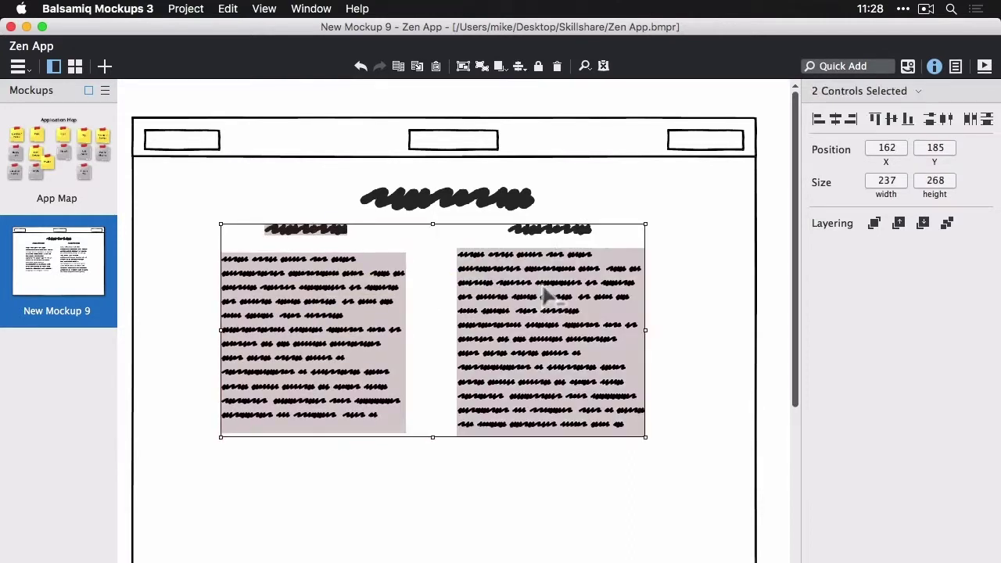
{"action": "left_click", "coordinate": [559, 237], "text": "shift"}
{"action": "left_click_drag", "start_coordinate": [558, 236], "coordinate": [567, 244]}
{"action": "left_click", "coordinate": [409, 112]}
{"action": "left_click", "coordinate": [177, 148]}
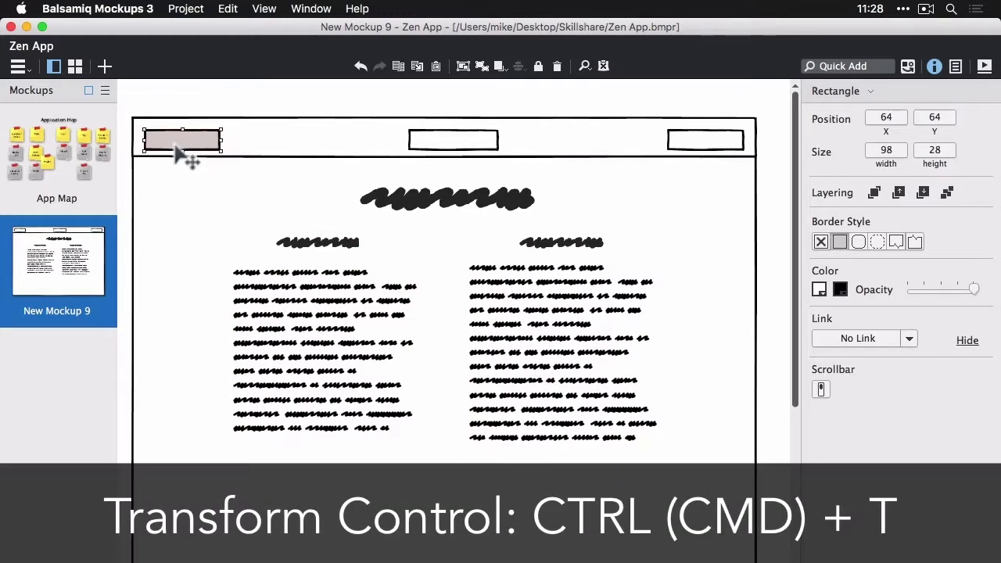
Convert the left header box into a 'Menu' button with 16-point text.
{"action": "key", "text": "super+t"}
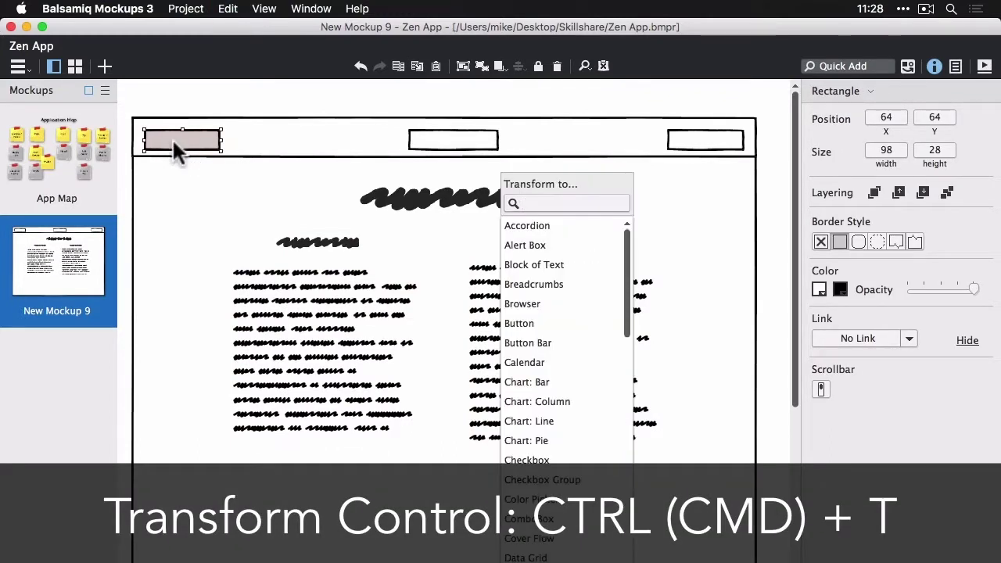
{"action": "type", "text": "butt"}
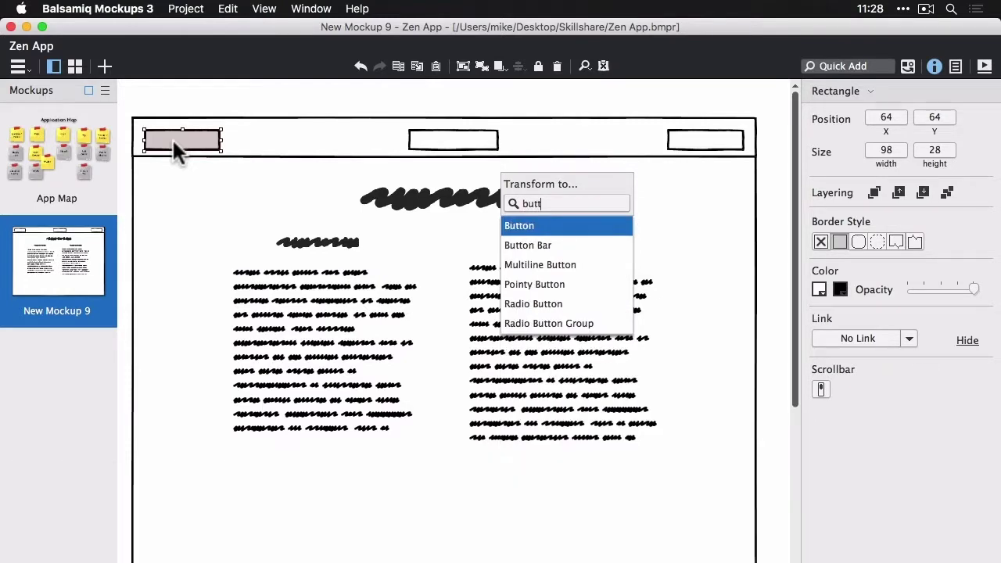
{"action": "key", "text": "Return"}
{"action": "double_click", "coordinate": [173, 143]}
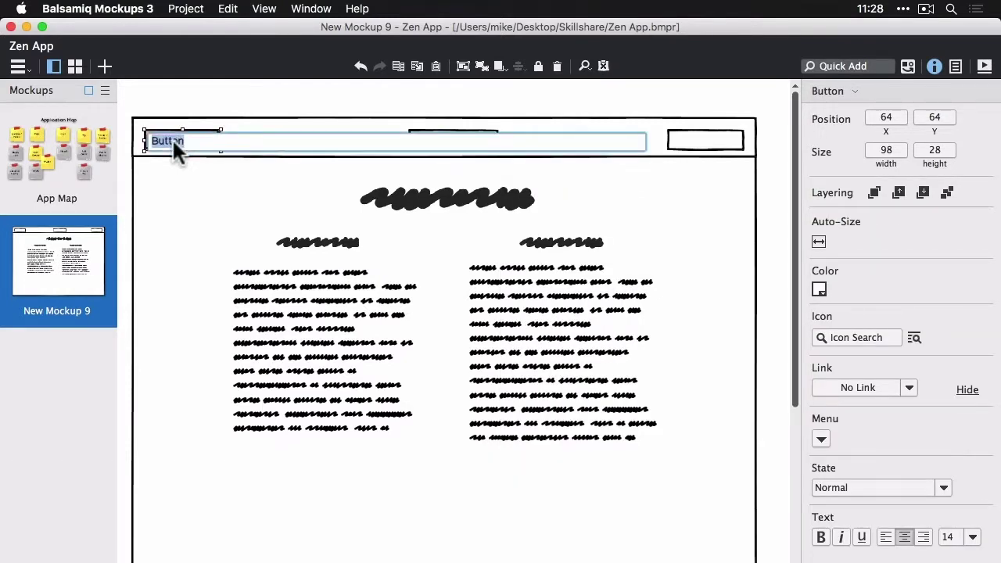
{"action": "type", "text": "Menu"}
{"action": "key", "text": "Return"}
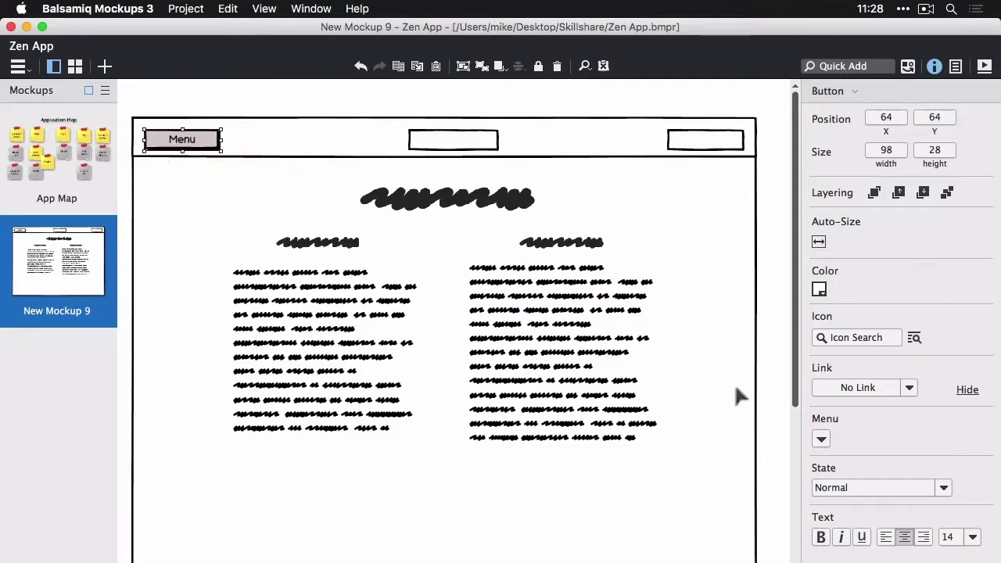
{"action": "left_click", "coordinate": [871, 341]}
{"action": "left_click", "coordinate": [972, 536]}
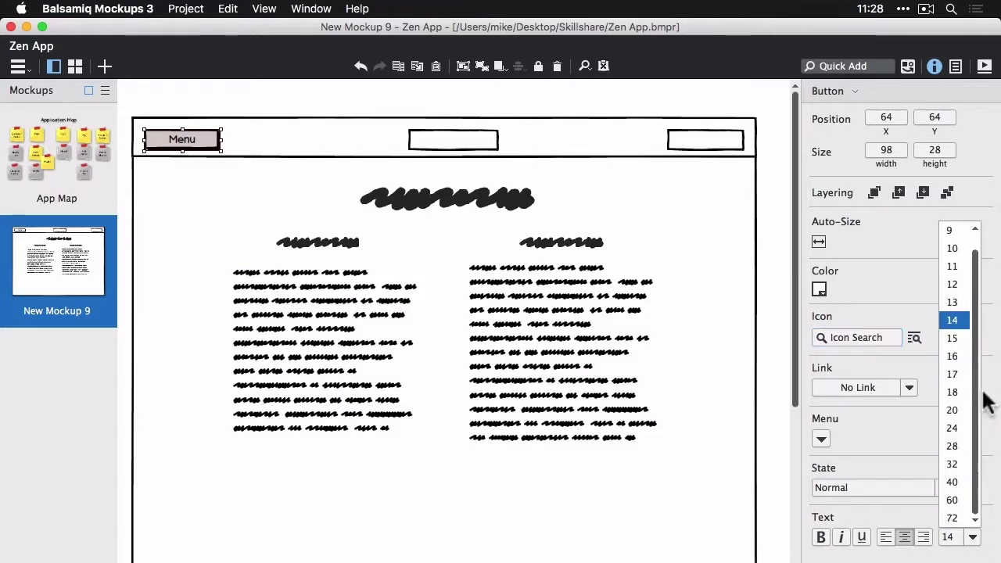
{"action": "left_click", "coordinate": [956, 356]}
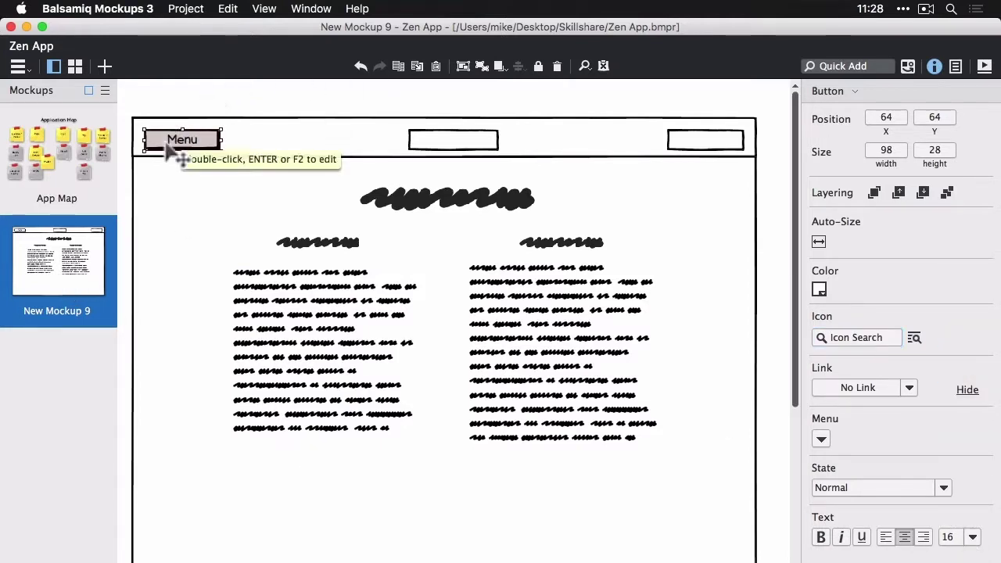
Convert the middle header box into a Title reading 'Zen'.
{"action": "left_click", "coordinate": [453, 140]}
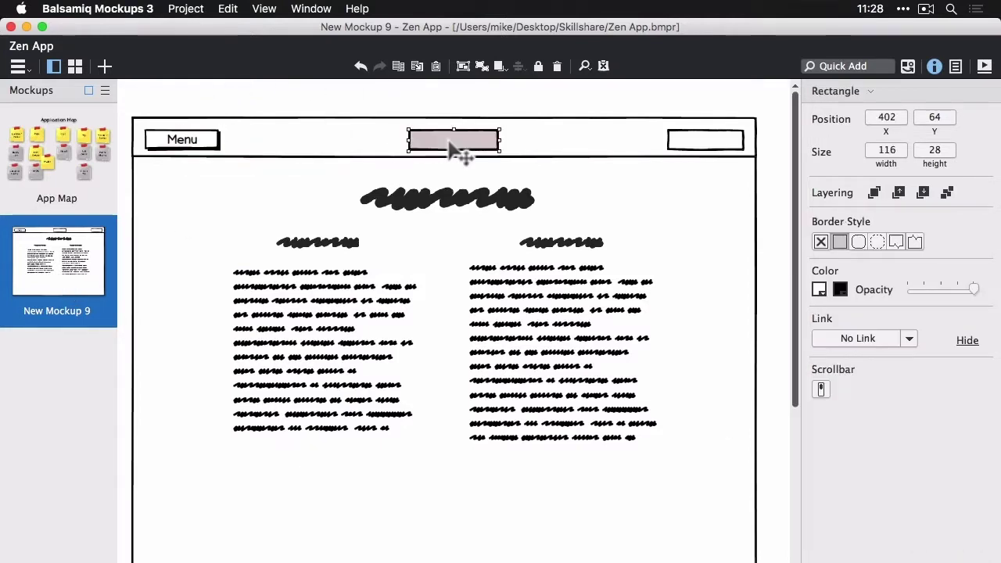
{"action": "double_click", "coordinate": [449, 142]}
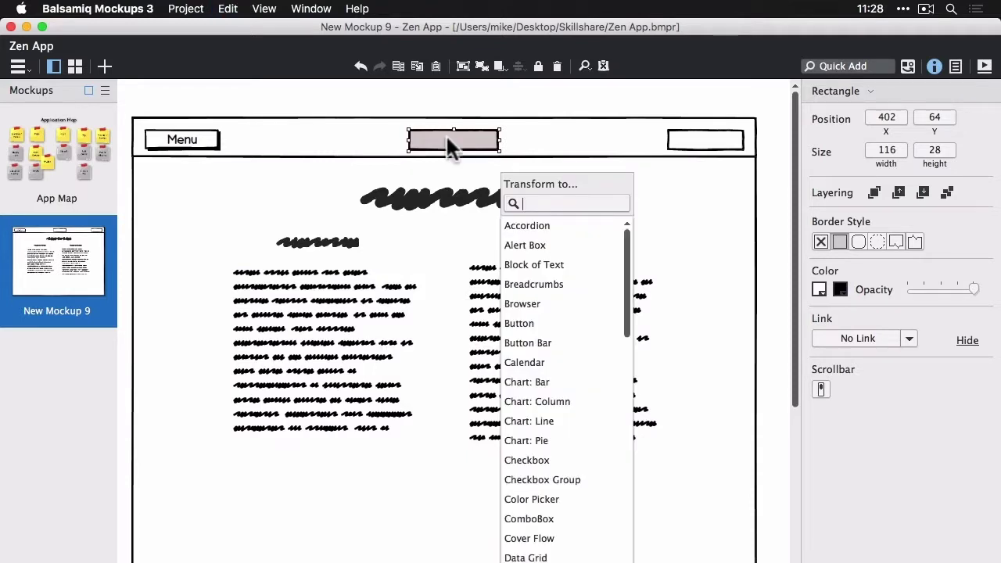
{"action": "type", "text": "t"}
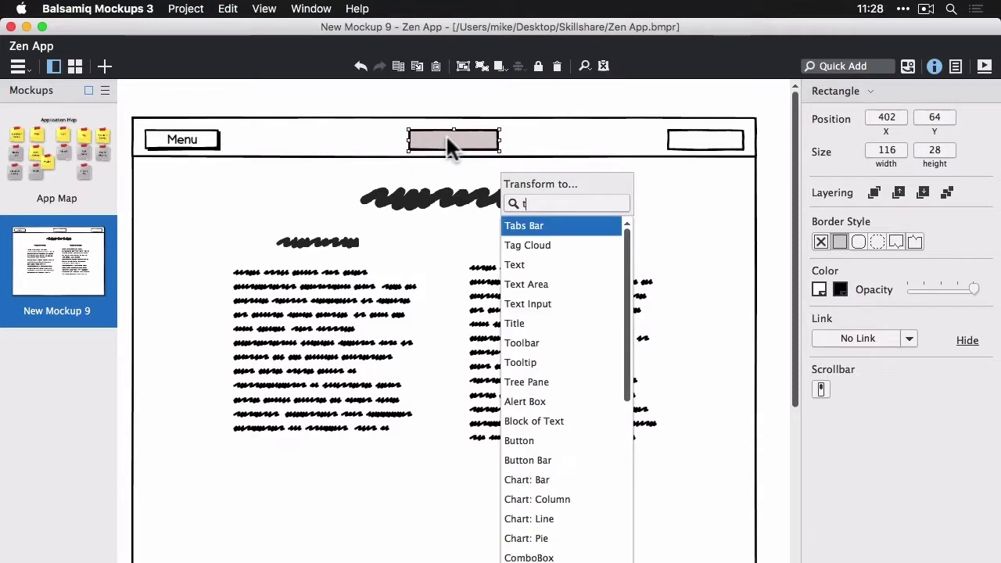
{"action": "type", "text": "it"}
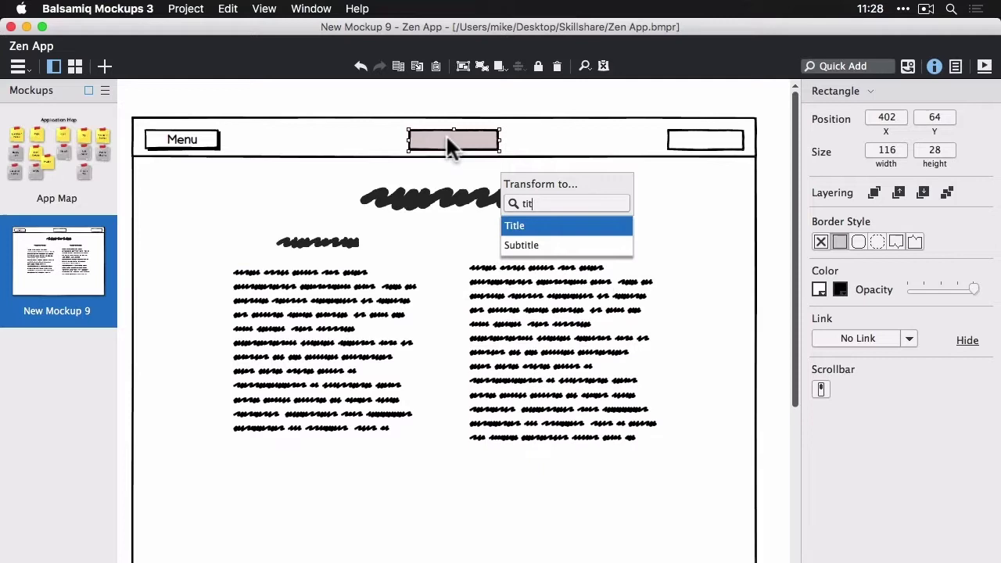
{"action": "key", "text": "Return"}
{"action": "double_click", "coordinate": [450, 147]}
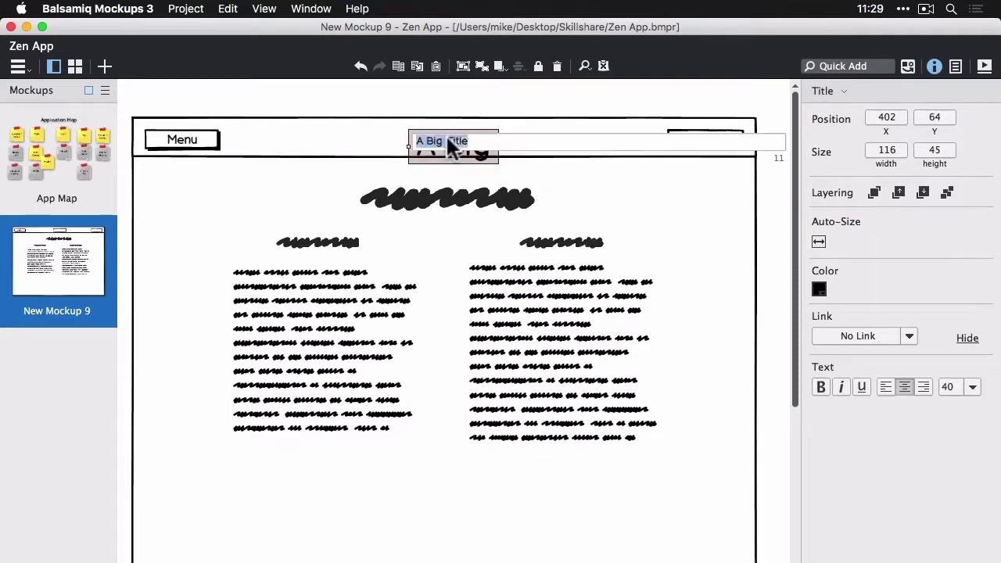
{"action": "type", "text": "Zen"}
{"action": "key", "text": "Return"}
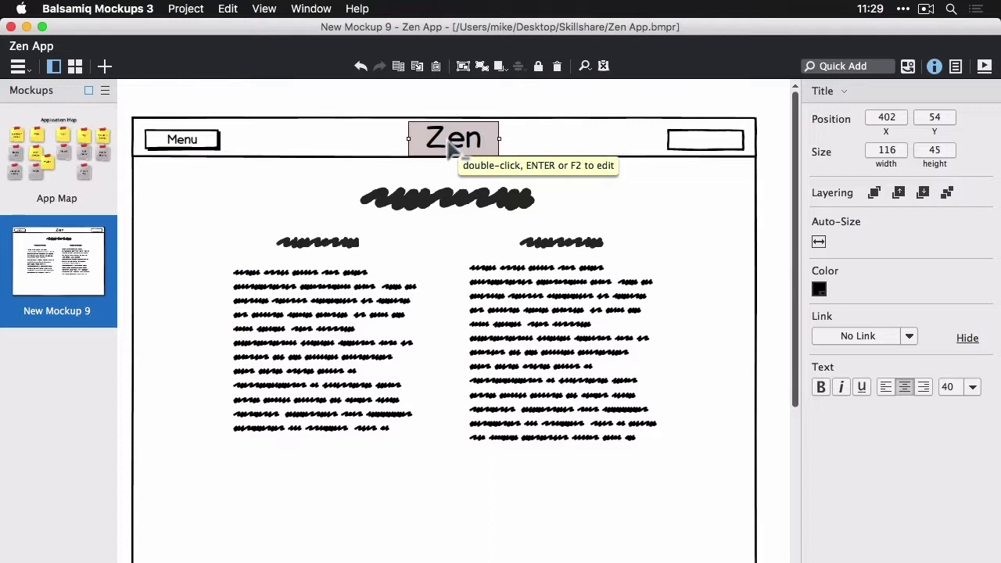
Convert the right header box into an Icon and Label control labelled 'Cart (0)'.
{"action": "left_click", "coordinate": [706, 141]}
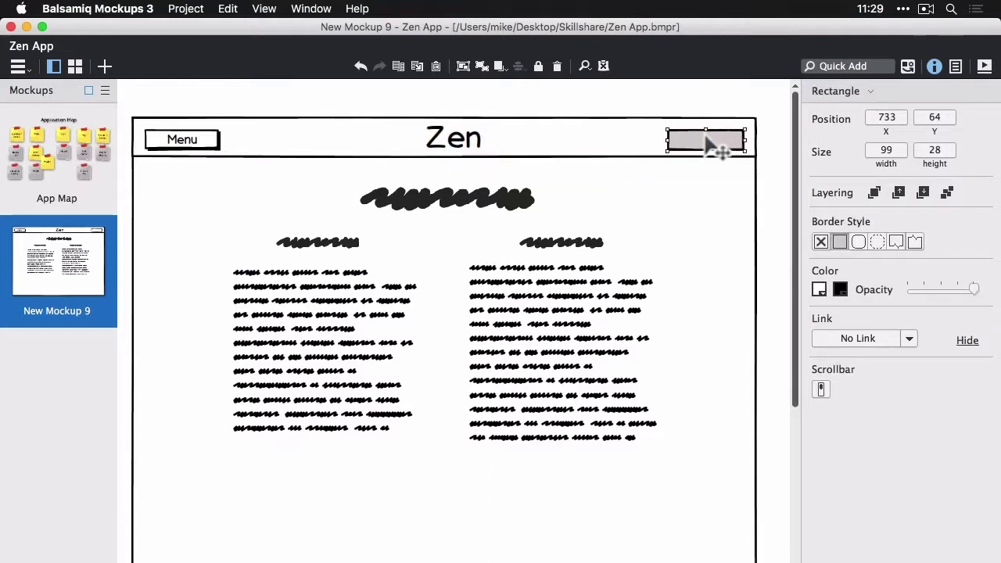
{"action": "key", "text": "super+t"}
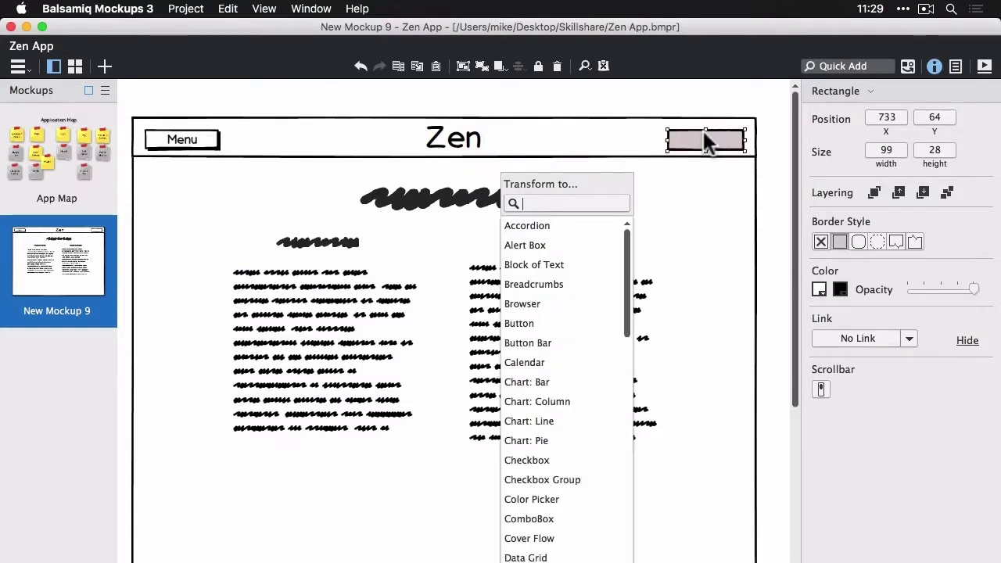
{"action": "type", "text": "c"}
{"action": "key", "text": "BackSpace"}
{"action": "type", "text": "icon"}
{"action": "key", "text": "Down"}
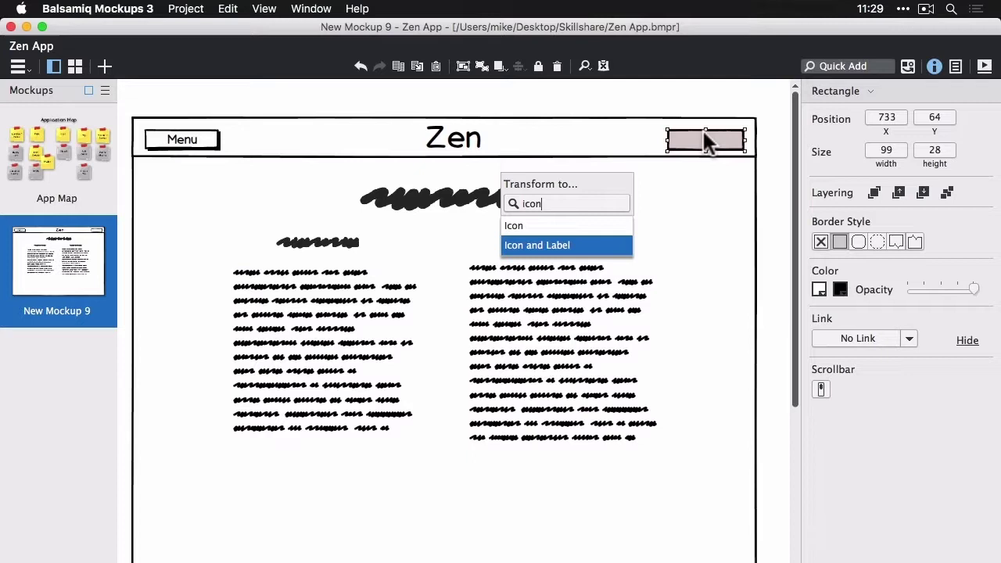
{"action": "key", "text": "Return"}
{"action": "double_click", "coordinate": [704, 142]}
{"action": "type", "text": "C"}
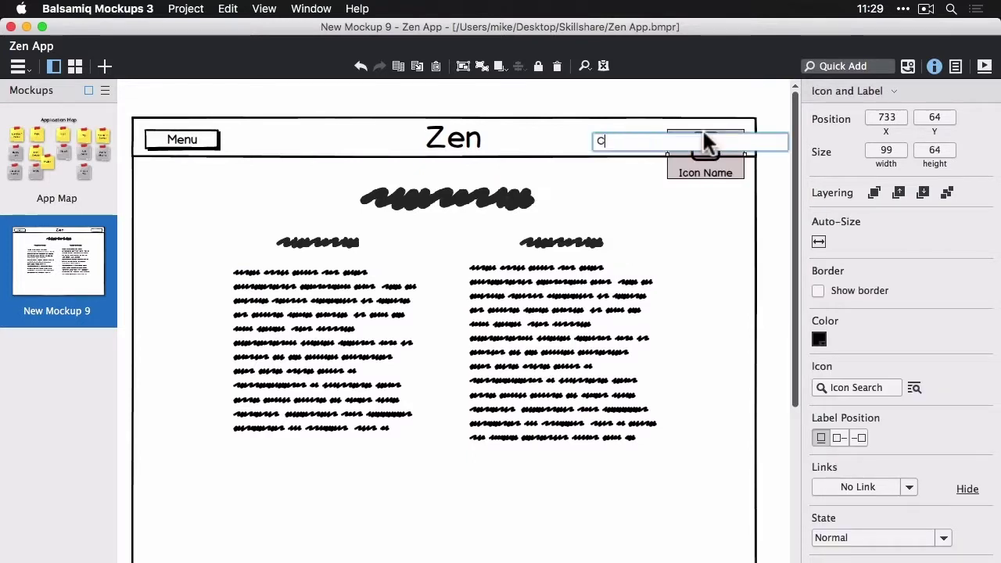
{"action": "type", "text": "art (0)"}
{"action": "key", "text": "Return"}
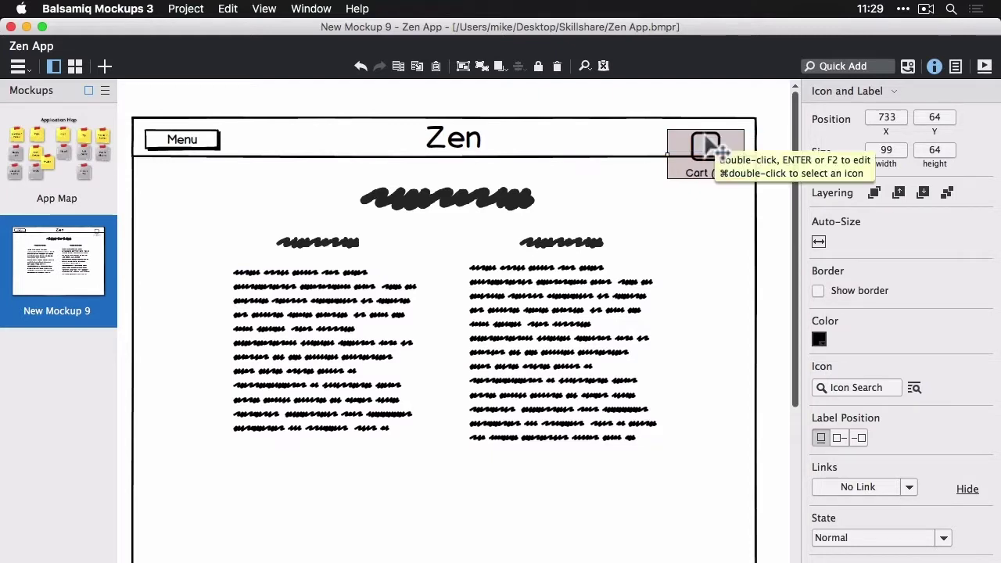
Place the label beside a medium shopping-cart icon and realign the cart and Menu controls.
{"action": "left_click", "coordinate": [835, 437]}
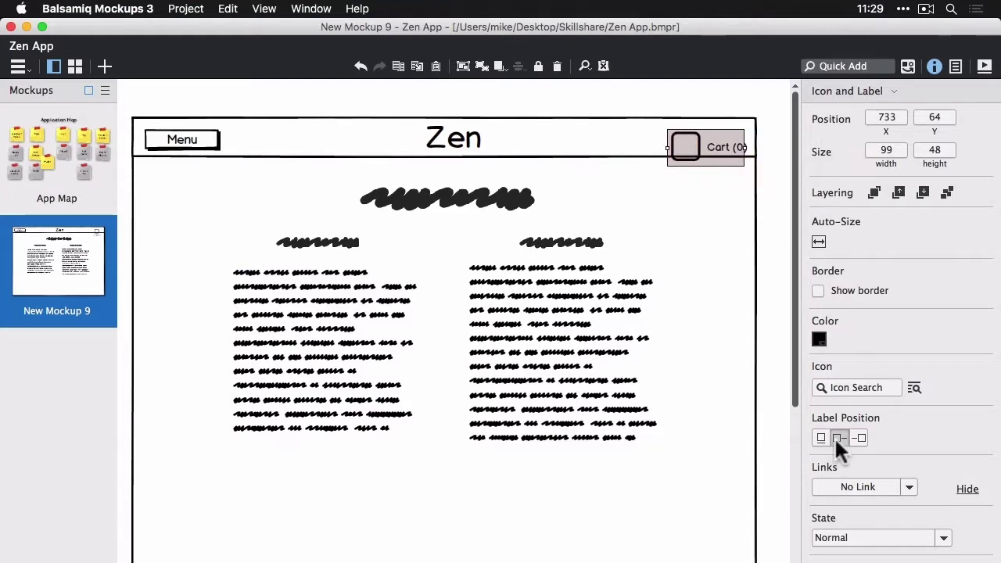
{"action": "left_click", "coordinate": [861, 388]}
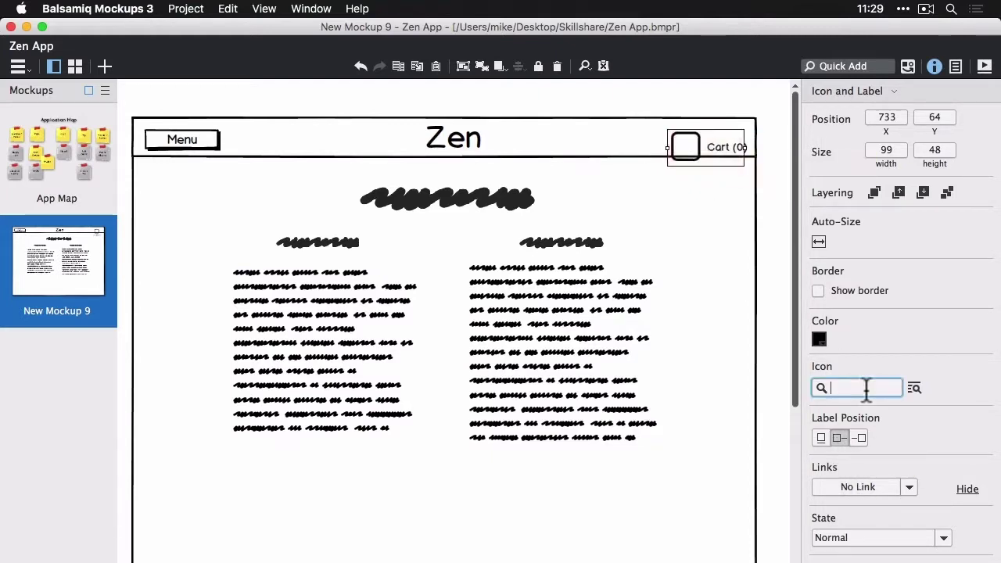
{"action": "type", "text": "cart"}
{"action": "left_click", "coordinate": [921, 416]}
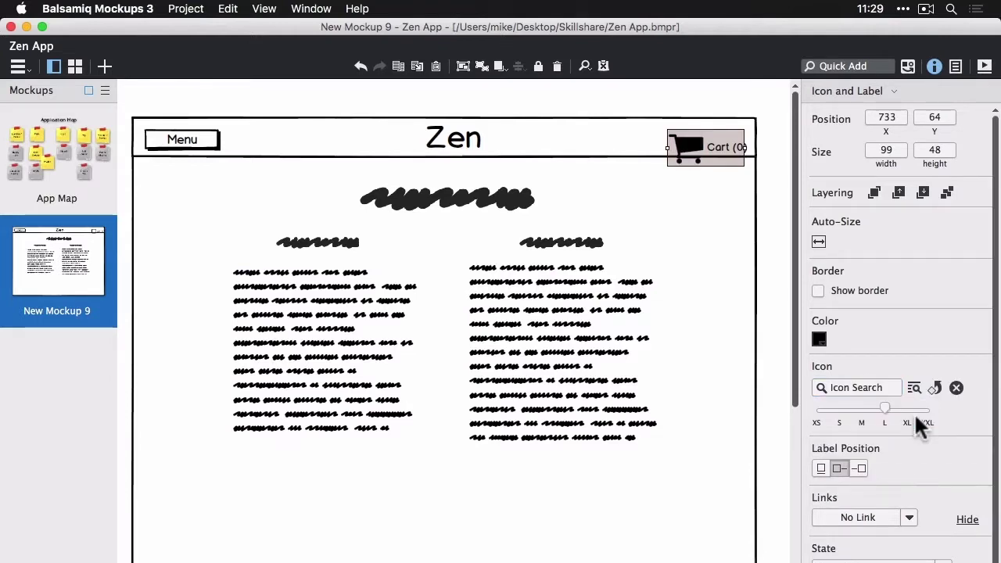
{"action": "left_click", "coordinate": [862, 411]}
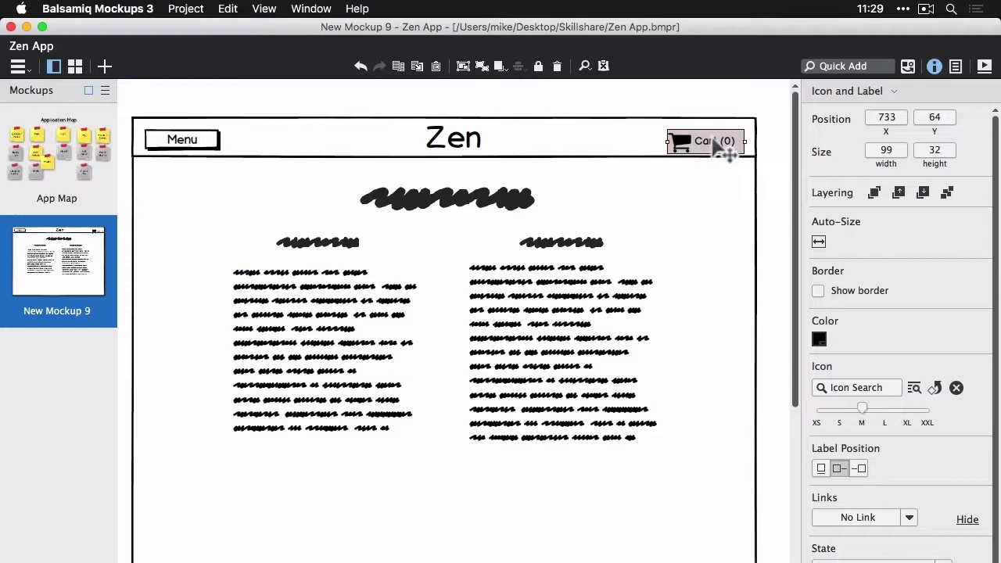
{"action": "left_click_drag", "start_coordinate": [726, 156], "coordinate": [713, 143]}
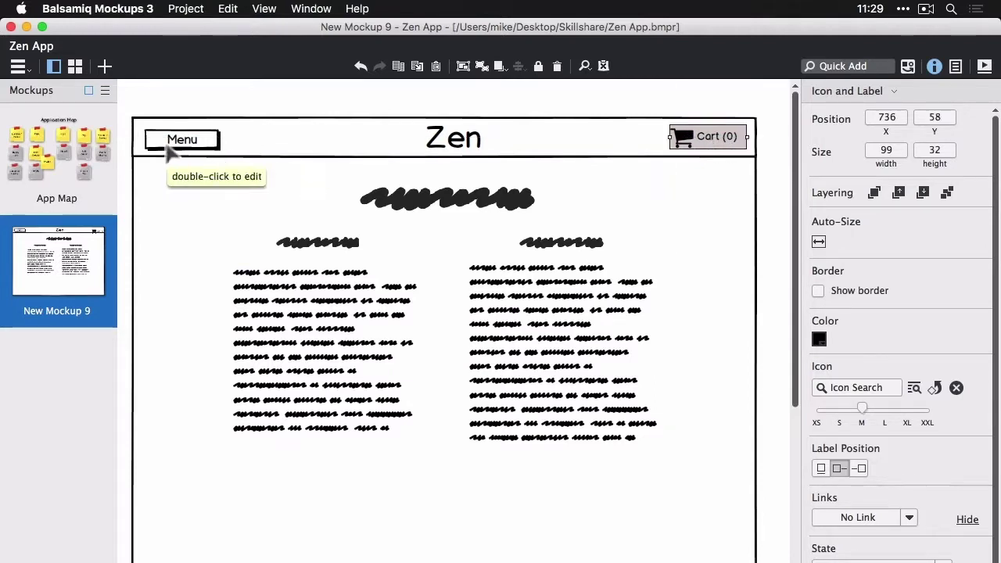
{"action": "mouse_move", "coordinate": [174, 145]}
{"action": "left_mouse_down"}
{"action": "mouse_move", "coordinate": [163, 145]}
{"action": "mouse_move", "coordinate": [168, 155]}
{"action": "left_mouse_up"}
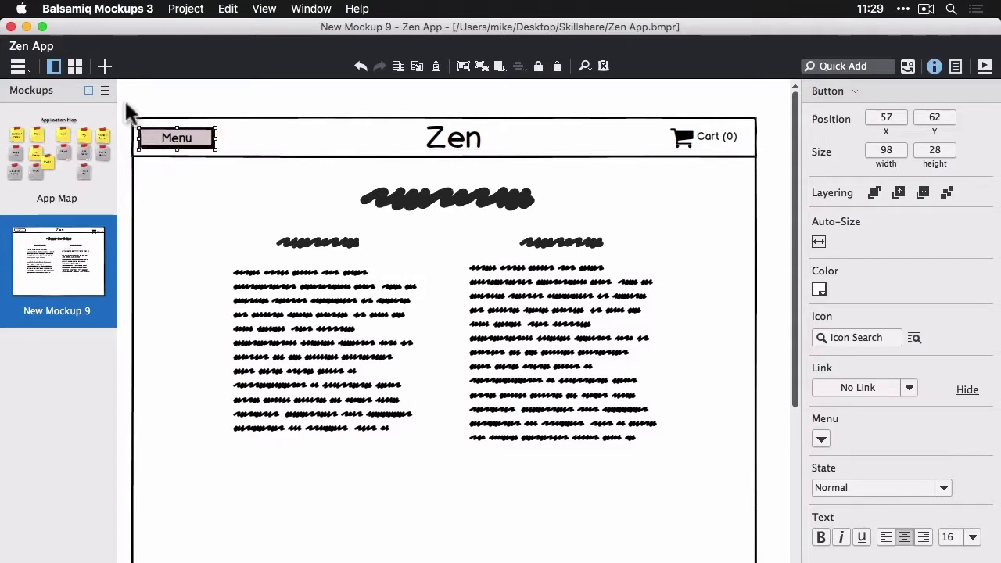
Marquee-select the frame and header controls and combine all five into one group.
{"action": "left_click_drag", "start_coordinate": [125, 102], "coordinate": [692, 180]}
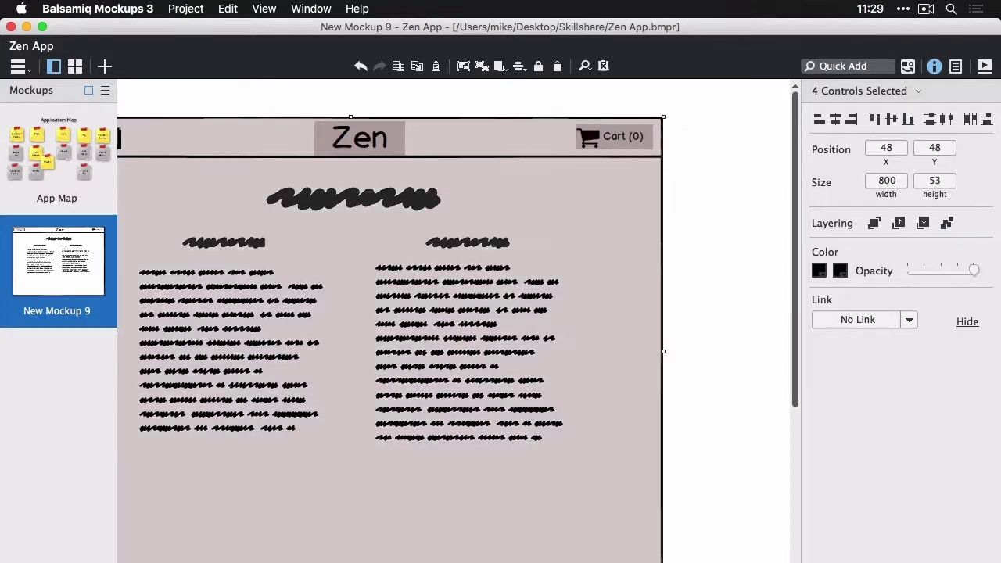
{"action": "scroll", "coordinate": [454, 336], "scroll_direction": "left", "scroll_amount": 3}
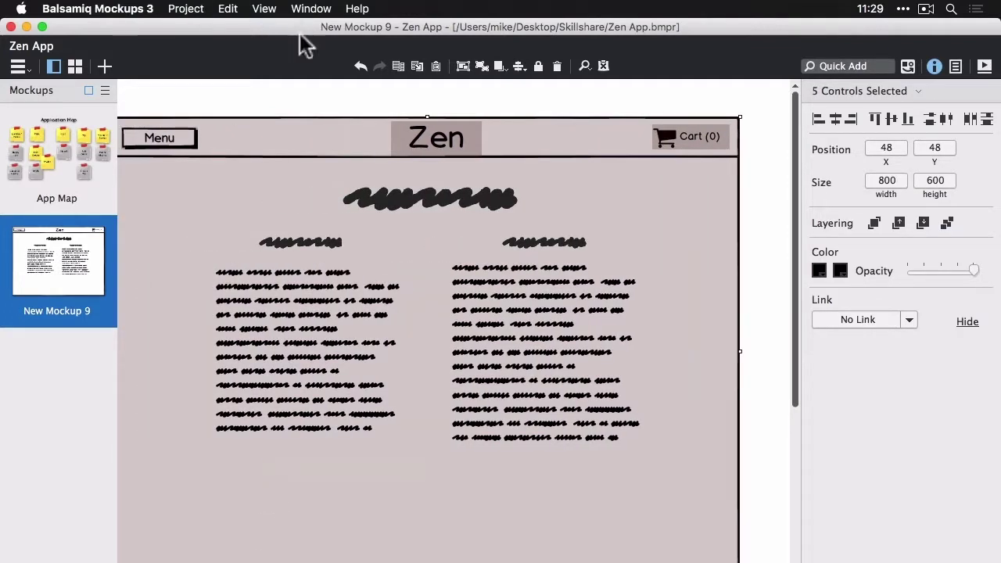
{"action": "scroll", "coordinate": [450, 336], "scroll_direction": "left", "scroll_amount": 2}
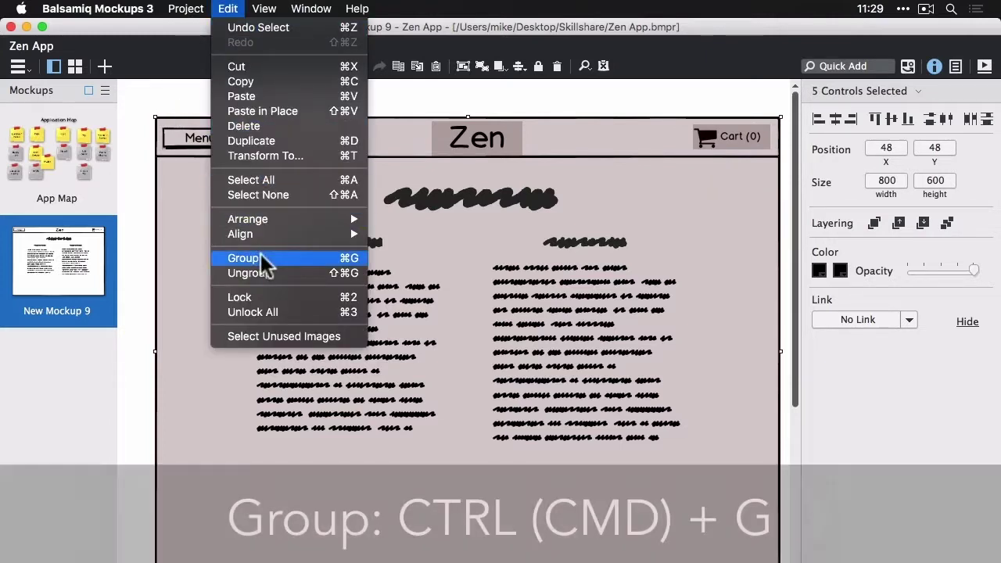
{"action": "left_click", "coordinate": [260, 253]}
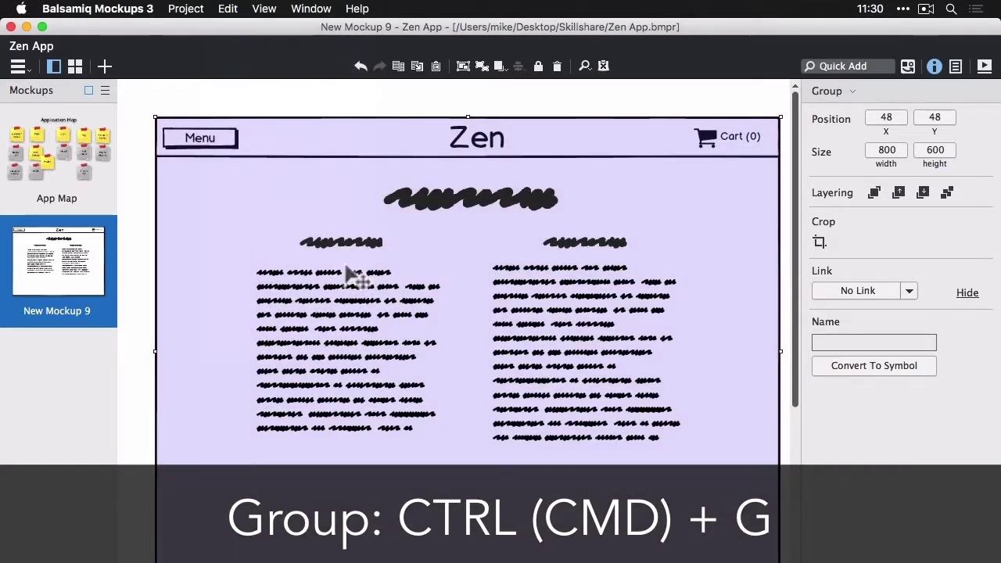
{"action": "left_click", "coordinate": [848, 344]}
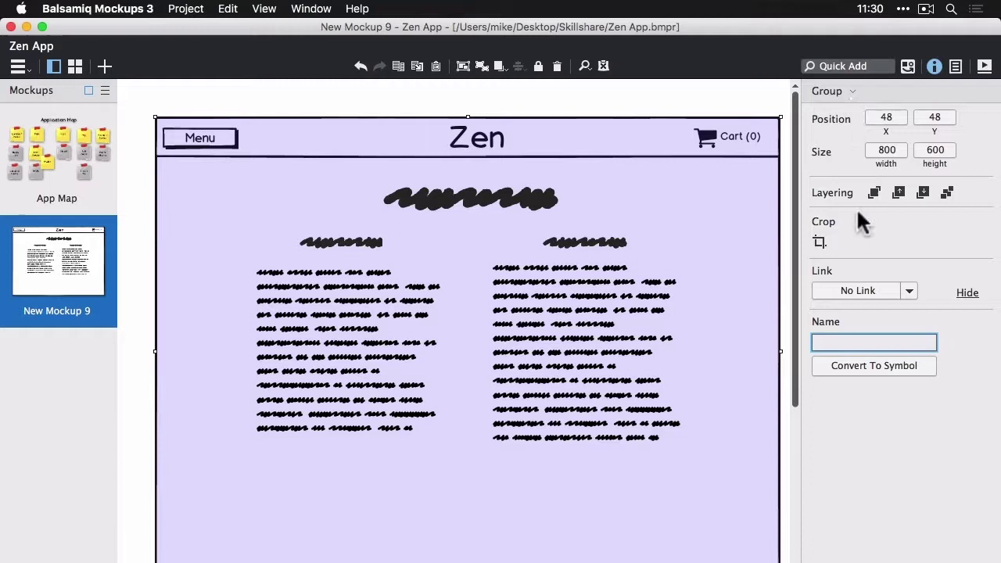
Name the group 'App Template' and convert it into a reusable symbol.
{"action": "type", "text": "App Template"}
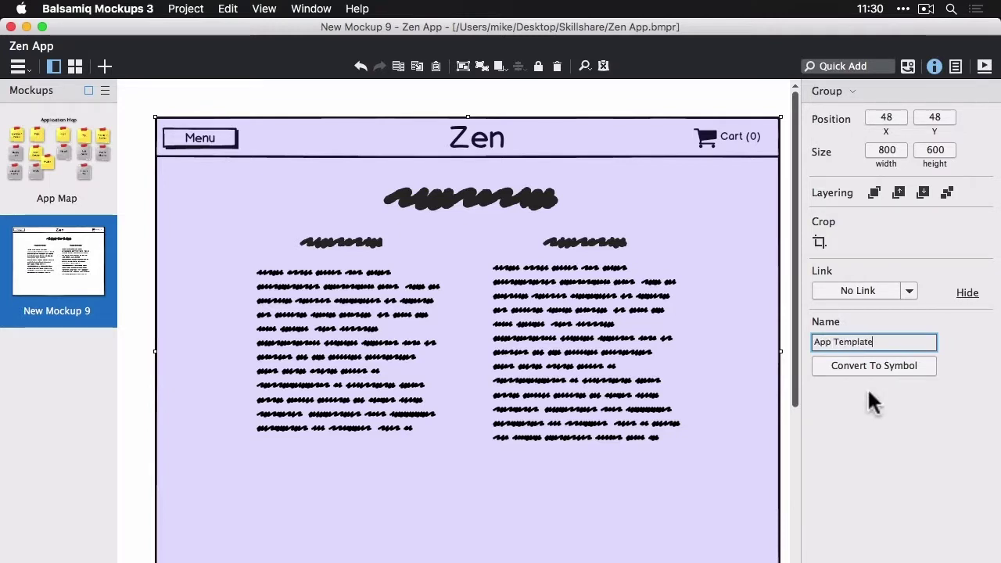
{"action": "left_click", "coordinate": [909, 362]}
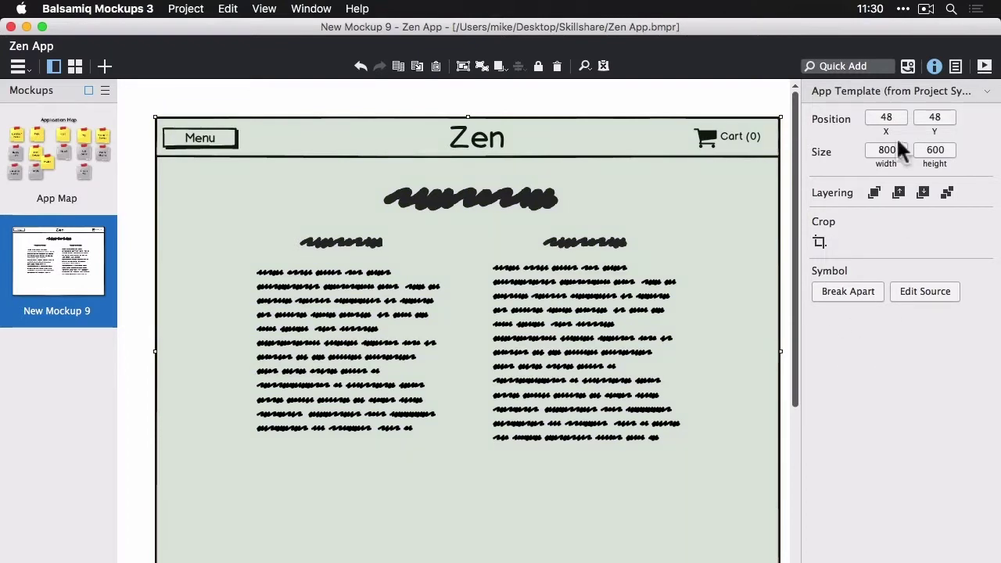
{"action": "left_click", "coordinate": [909, 66]}
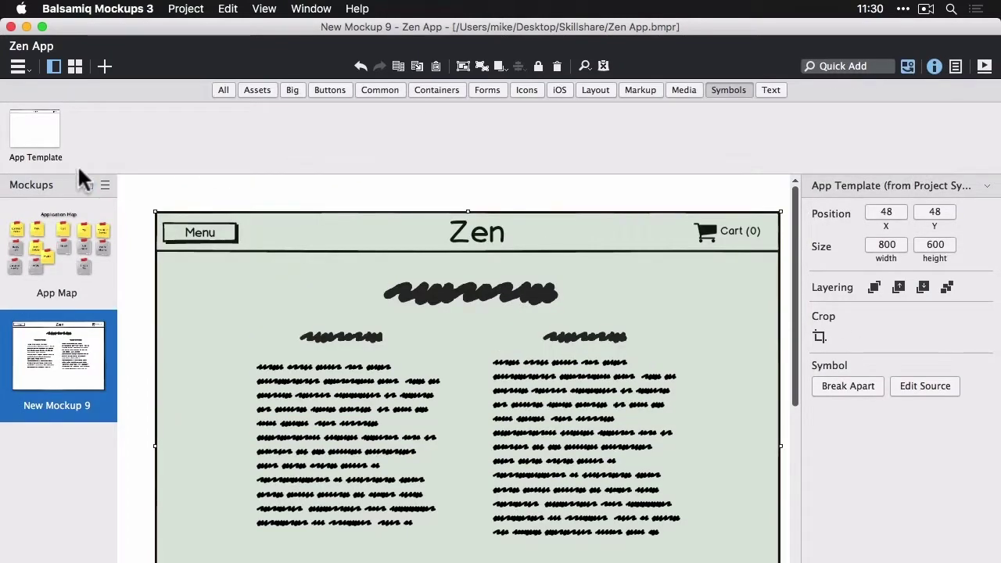
{"action": "left_click", "coordinate": [909, 66]}
Insert the App Template symbol into the mockup via Quick Add search 'app t'.
{"action": "left_click", "coordinate": [853, 65]}
{"action": "type", "text": "app t"}
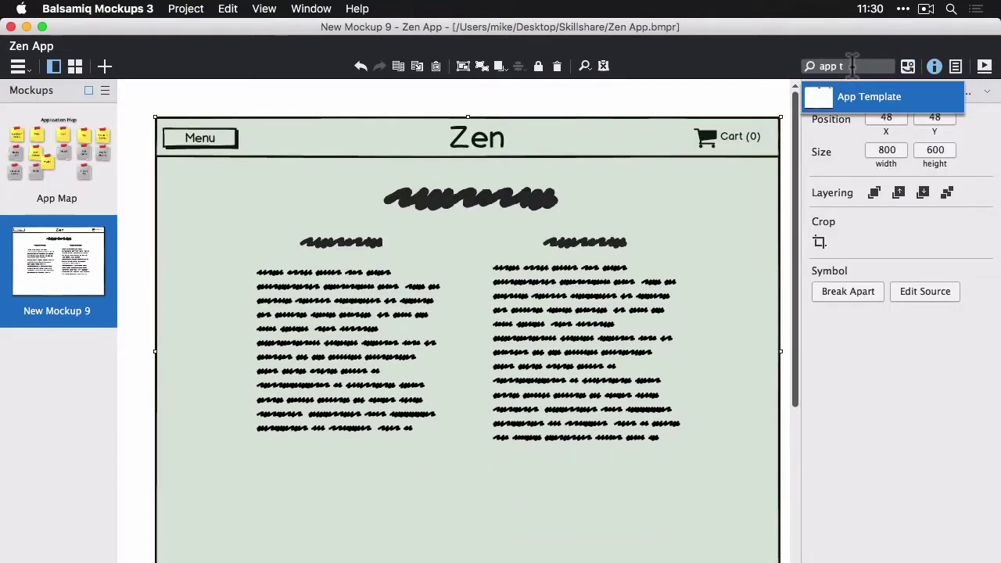
{"action": "key", "text": "Return"}
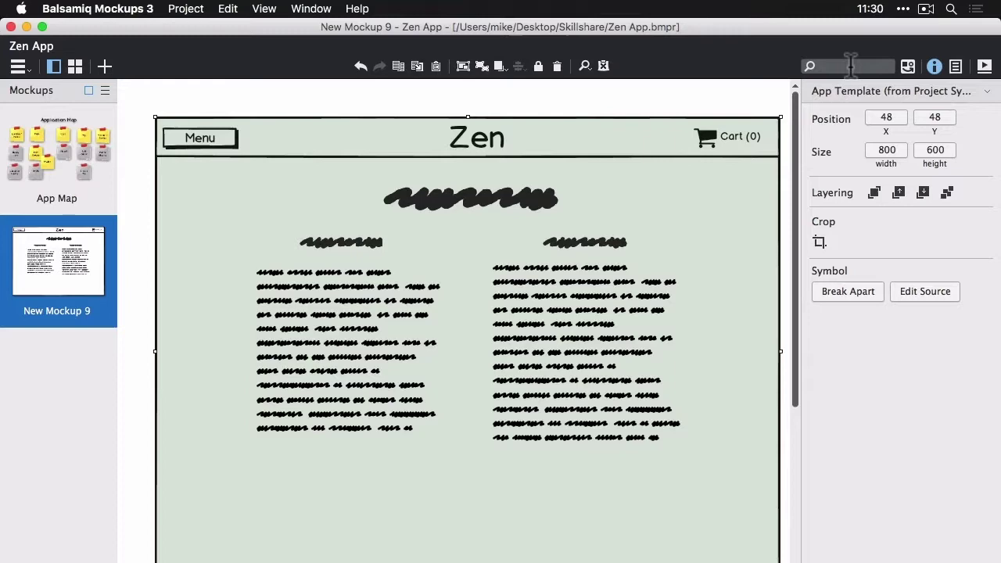
Rename the New Mockup 9 thumbnail to 'Landing'.
{"action": "double_click", "coordinate": [61, 310]}
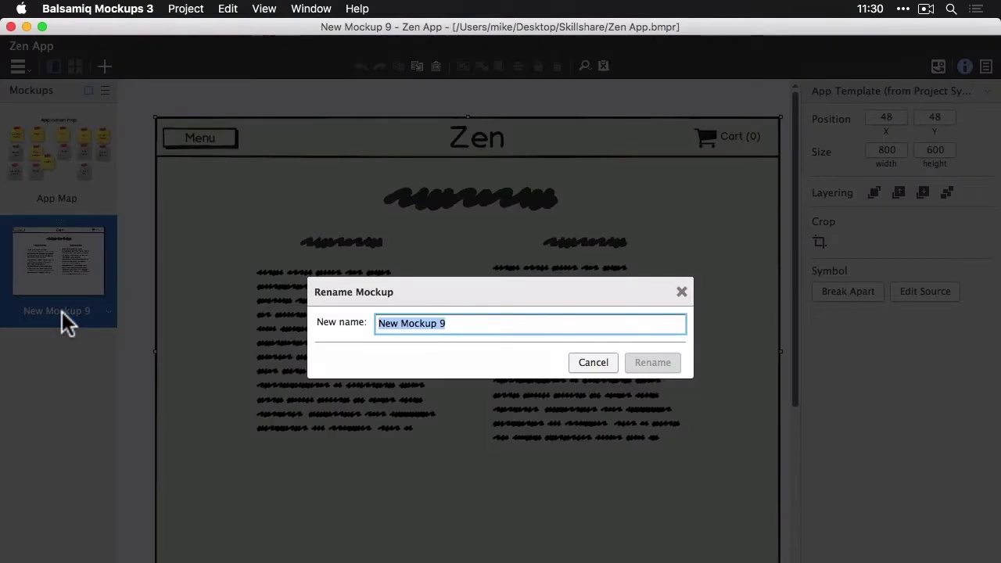
{"action": "type", "text": "Landing"}
{"action": "key", "text": "Return"}
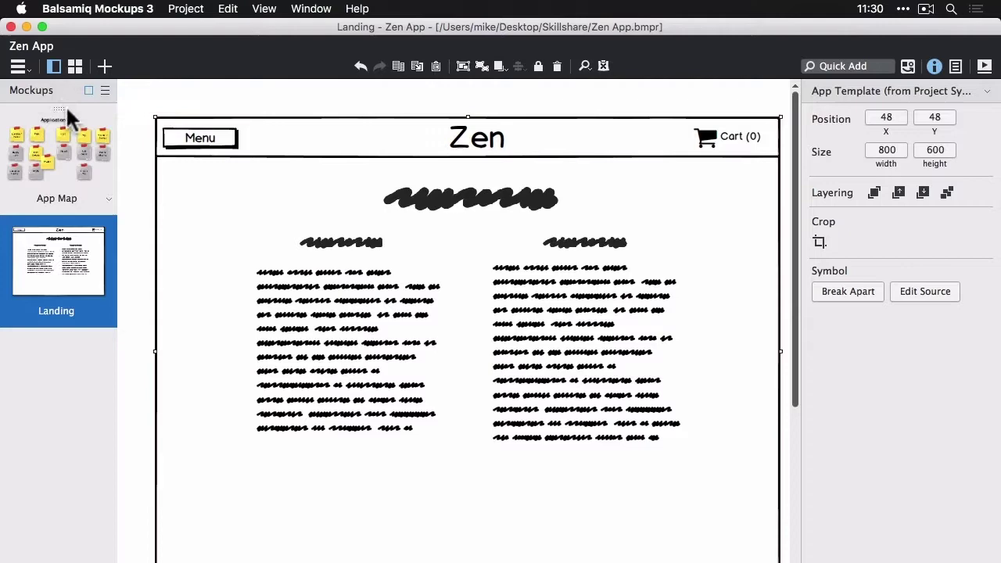
Clone the Landing mockup and rename the copy to 'Menu'.
{"action": "left_click", "coordinate": [109, 312]}
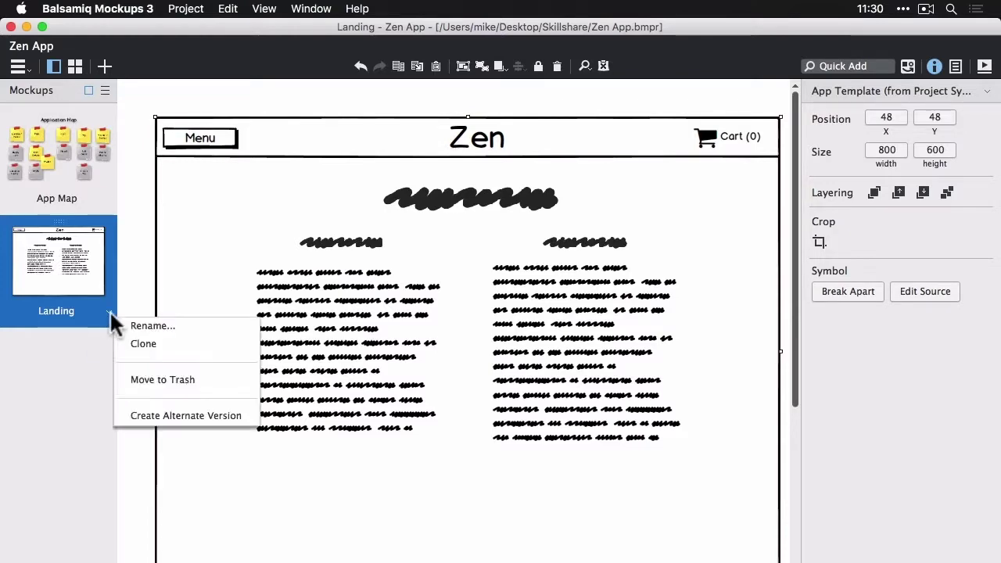
{"action": "left_click", "coordinate": [133, 346]}
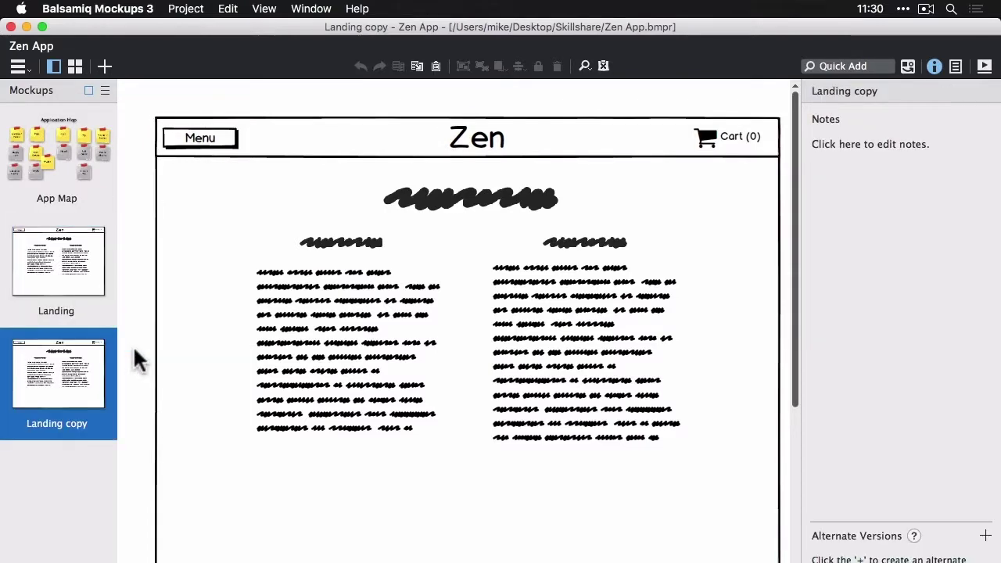
{"action": "double_click", "coordinate": [63, 425]}
{"action": "type", "text": "Menu"}
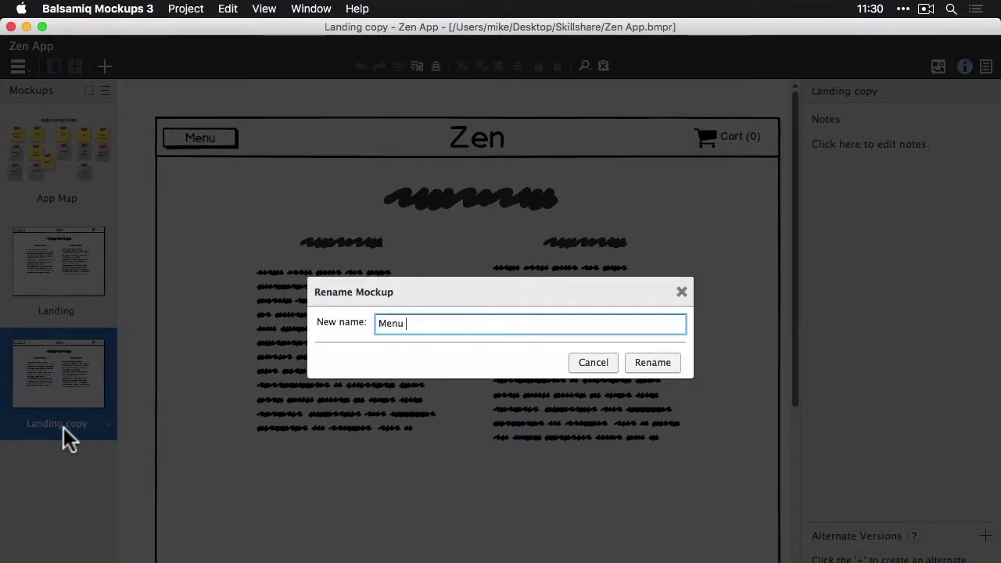
{"action": "key", "text": "Return"}
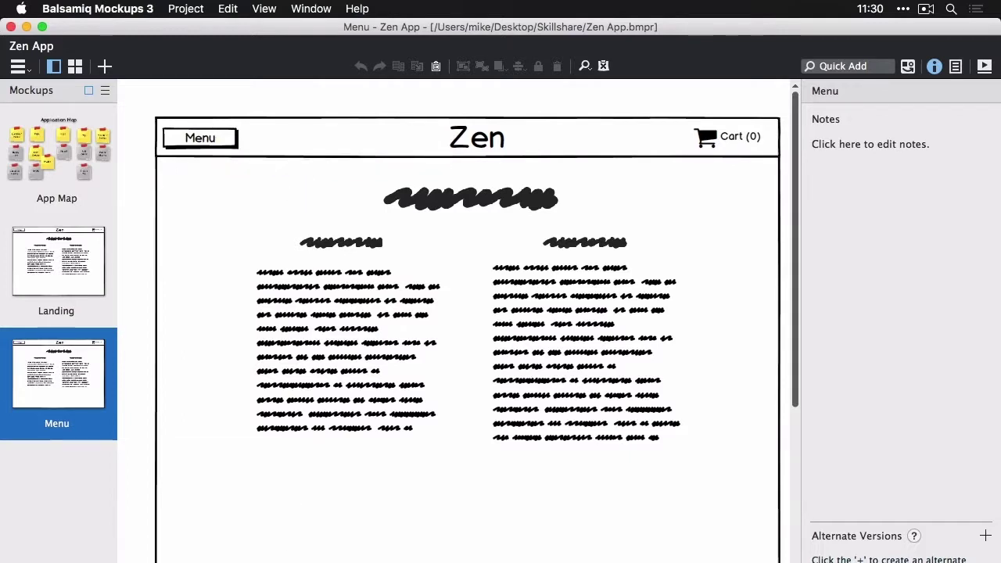
Override the header's Menu button on this page to its blue Selected state.
{"action": "double_click", "coordinate": [201, 139]}
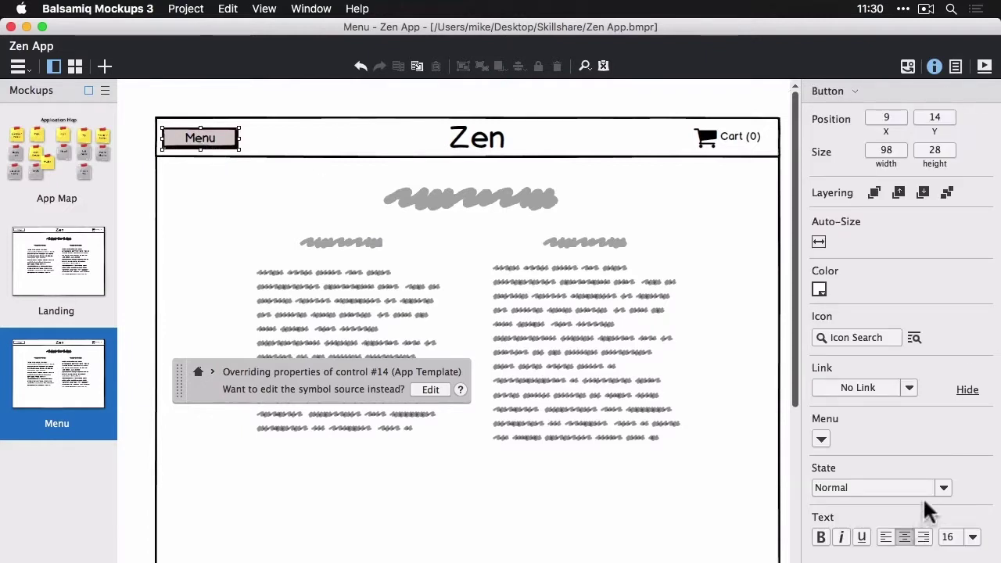
{"action": "left_click", "coordinate": [934, 487]}
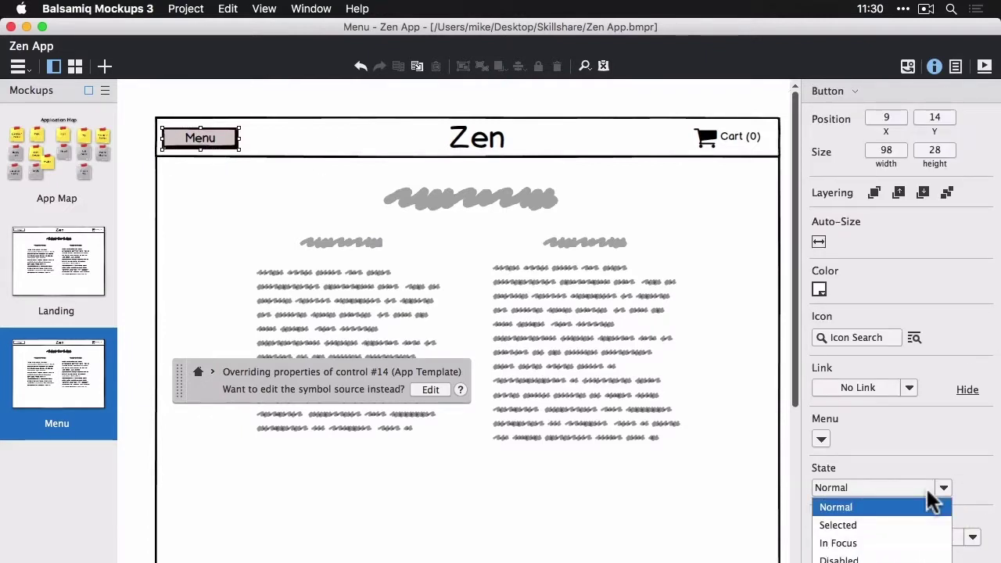
{"action": "left_click", "coordinate": [876, 526]}
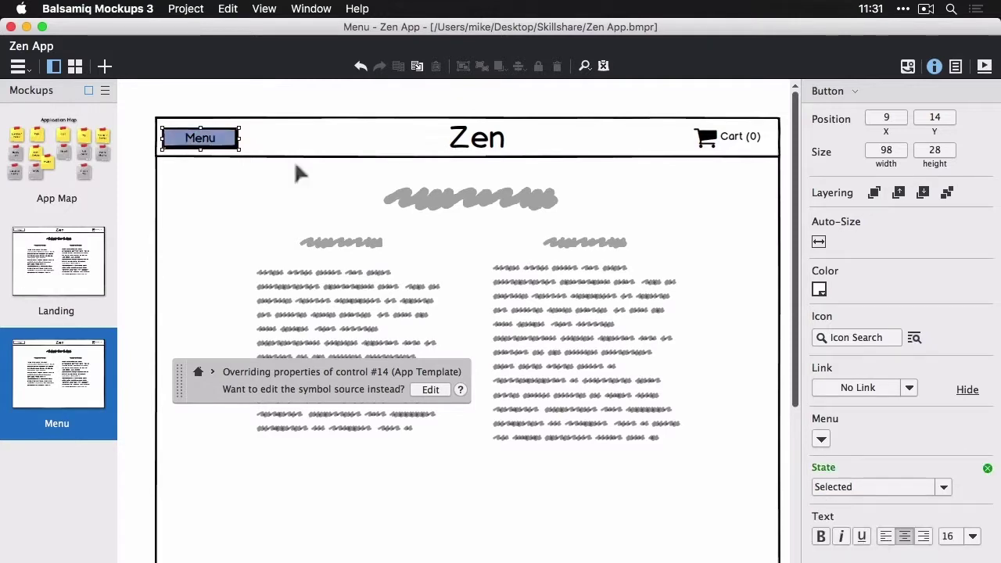
{"action": "left_click", "coordinate": [195, 102]}
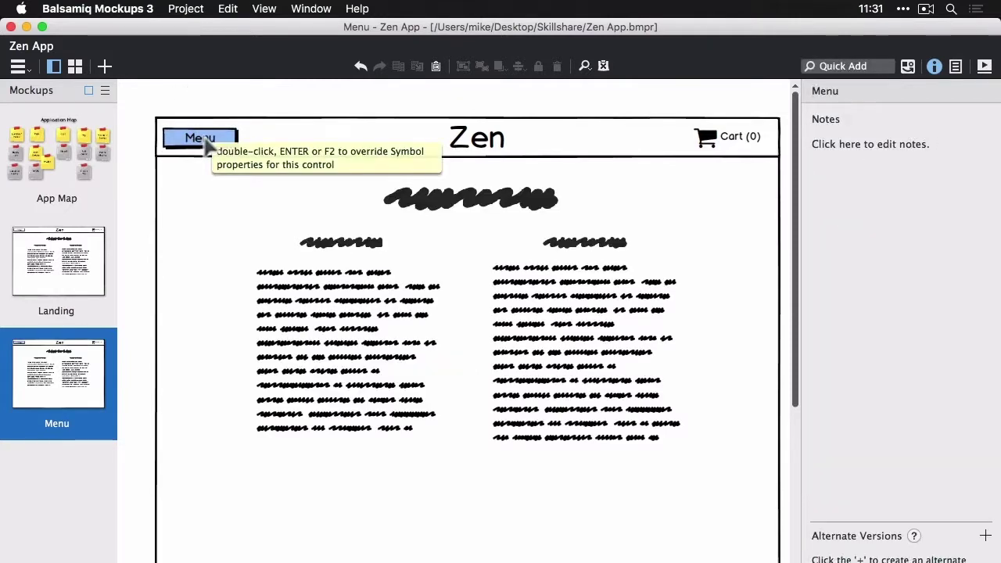
Quick Add a List, move it below the Menu button, and make it taller and wider.
{"action": "type", "text": "list"}
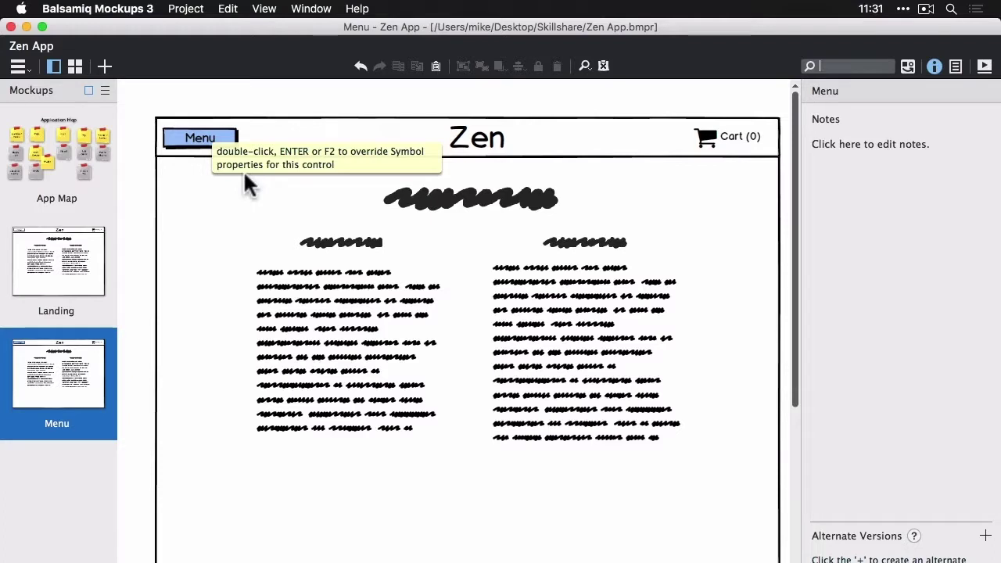
{"action": "key", "text": "Return"}
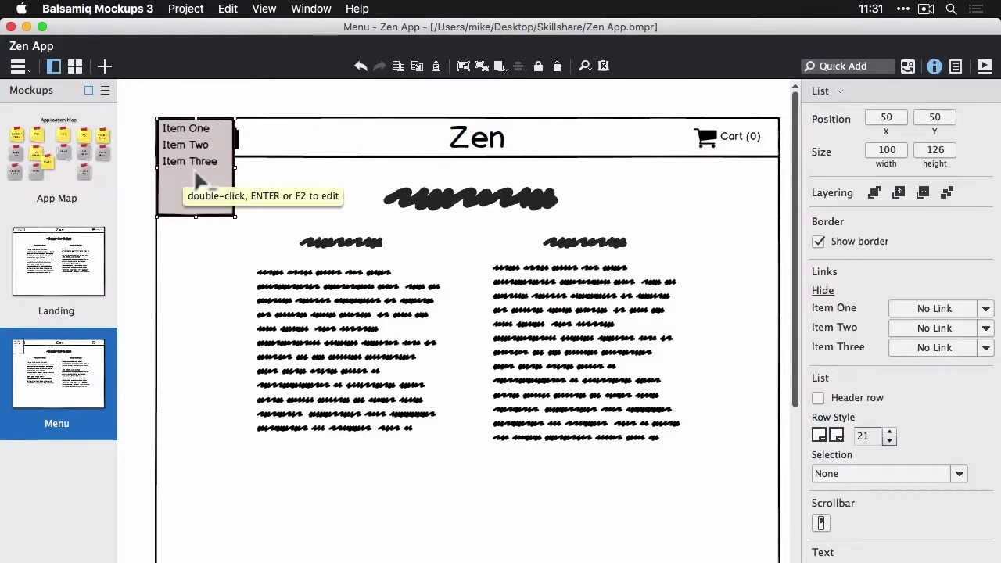
{"action": "key", "text": "shift+Down"}
{"action": "key", "text": "shift+Down"}
{"action": "key", "text": "shift+Down"}
{"action": "key", "text": "shift+Down"}
{"action": "key", "text": "shift+Down"}
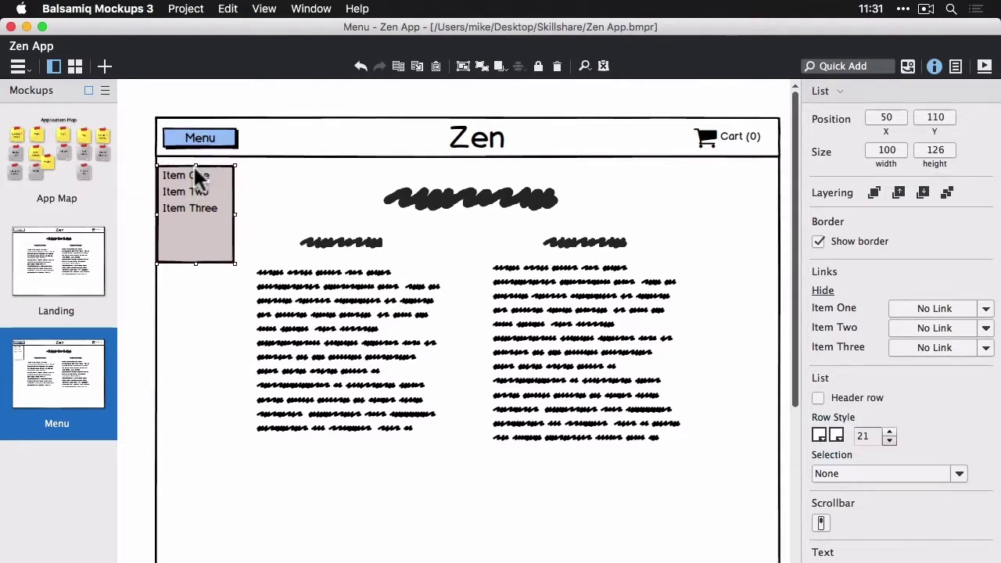
{"action": "key", "text": "alt+shift+Down"}
{"action": "key", "text": "alt+shift+Down"}
{"action": "key", "text": "alt+shift+Down"}
{"action": "key", "text": "alt+shift+Down"}
{"action": "key", "text": "alt+shift+Down"}
{"action": "key", "text": "alt+shift+Down"}
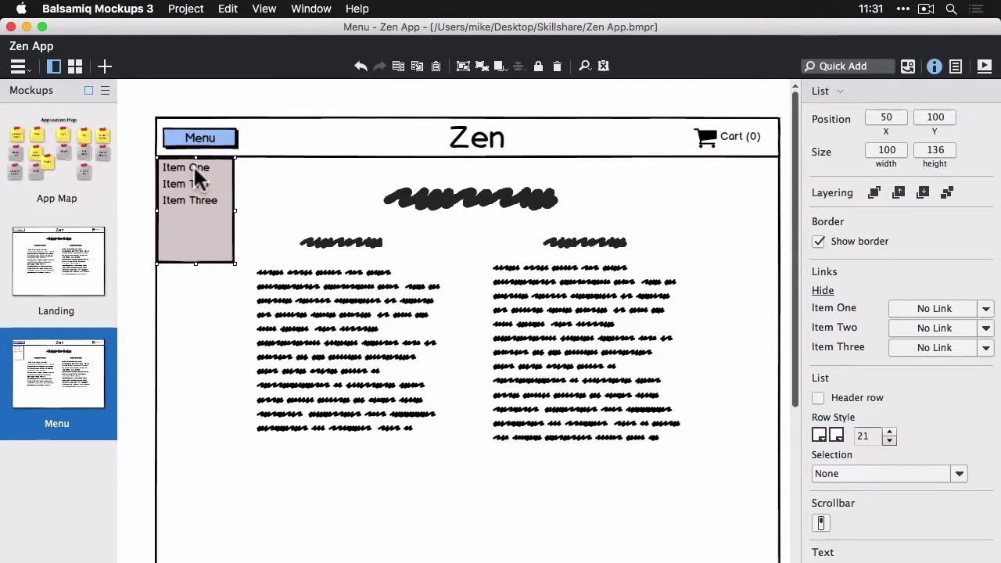
{"action": "key", "text": "alt+shift+Down"}
{"action": "key", "text": "alt+shift+Down"}
{"action": "key", "text": "alt+shift+Down"}
{"action": "key", "text": "alt+shift+Down"}
{"action": "key", "text": "alt+shift+Down"}
{"action": "key", "text": "alt+shift+Down"}
{"action": "key", "text": "alt+shift+Down"}
{"action": "key", "text": "alt+shift+Down"}
{"action": "key", "text": "alt+shift+Down"}
{"action": "key", "text": "alt+shift+Down"}
{"action": "key", "text": "alt+shift+Down"}
{"action": "key", "text": "alt+shift+Down"}
{"action": "key", "text": "alt+shift+Down"}
{"action": "key", "text": "alt+shift+Down"}
{"action": "key", "text": "alt+shift+Down"}
{"action": "key", "text": "alt+shift+Down"}
{"action": "key", "text": "alt+shift+Down"}
{"action": "key", "text": "alt+shift+Down"}
{"action": "key", "text": "alt+shift+Down"}
{"action": "key", "text": "alt+shift+Down"}
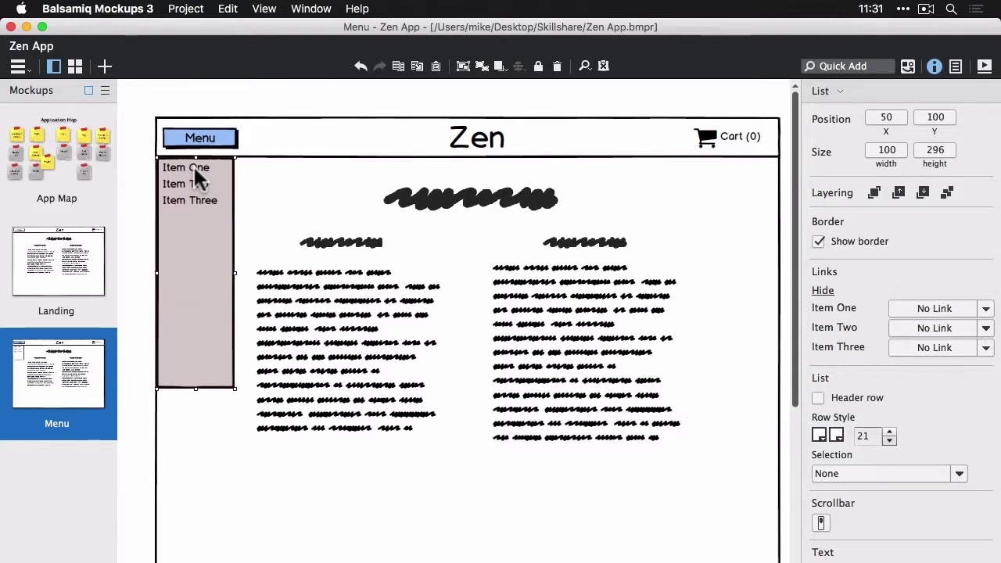
{"action": "key", "text": "alt+shift+Down"}
{"action": "key", "text": "alt+shift+Down"}
{"action": "key", "text": "alt+shift+Down"}
{"action": "key", "text": "alt+shift+Down"}
{"action": "key", "text": "alt+shift+Down"}
{"action": "key", "text": "alt+shift+Down"}
{"action": "key", "text": "alt+shift+Down"}
{"action": "key", "text": "alt+shift+Down"}
{"action": "key", "text": "alt+shift+Down"}
{"action": "key", "text": "alt+shift+Down"}
{"action": "key", "text": "alt+shift+Down"}
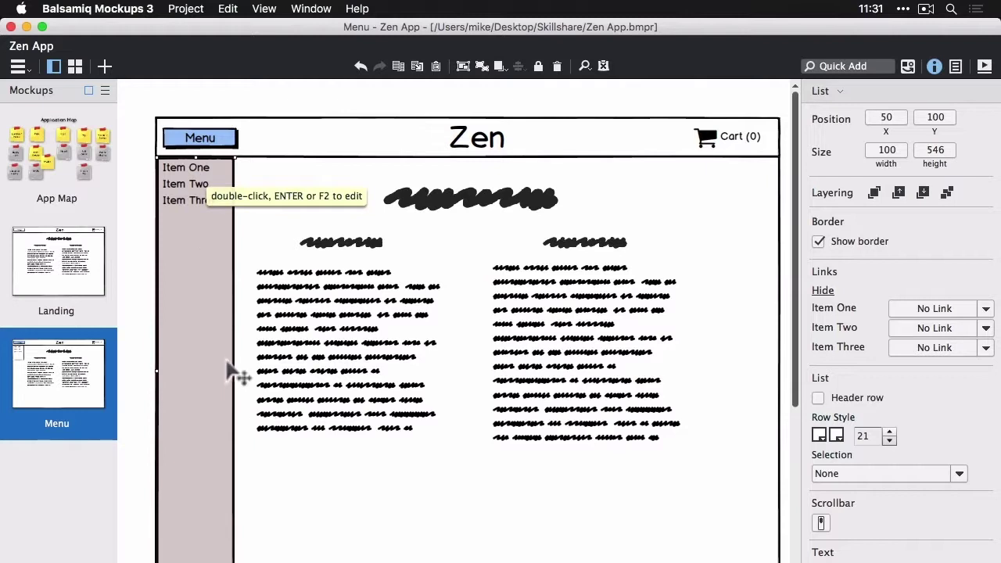
{"action": "left_click_drag", "start_coordinate": [235, 371], "coordinate": [277, 373]}
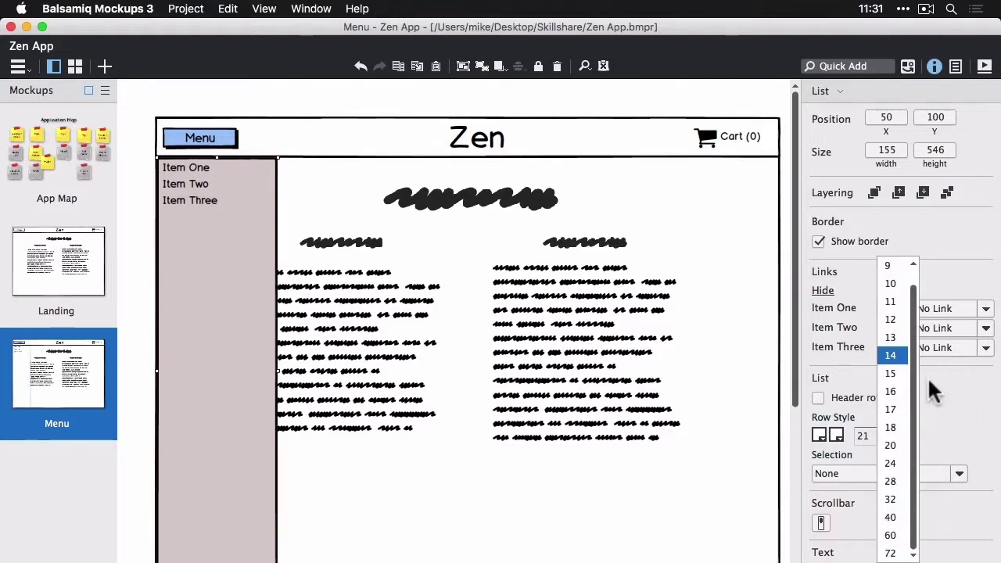
Give the list font size 16, light grey alternating rows and row height 55.
{"action": "left_click", "coordinate": [895, 393]}
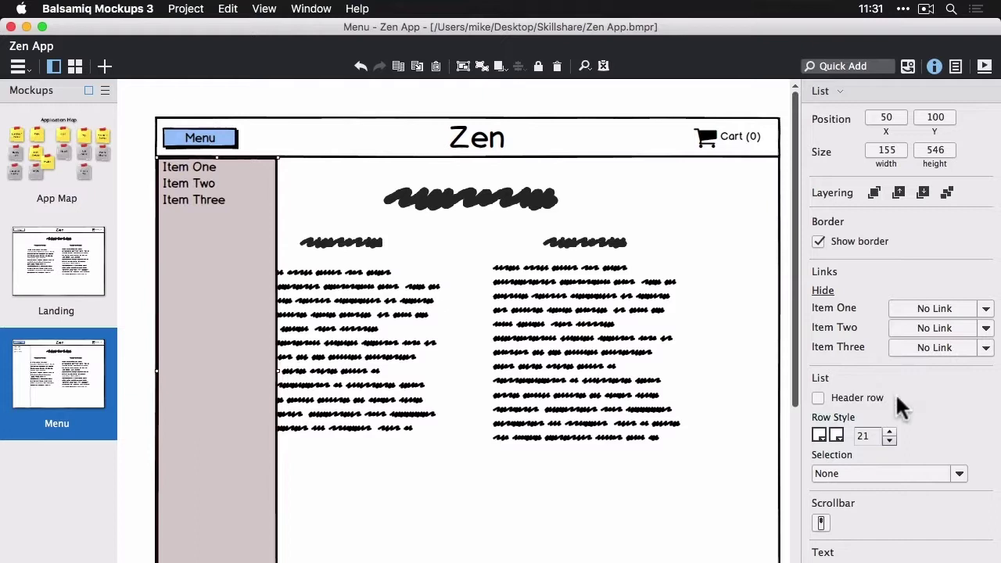
{"action": "left_click", "coordinate": [835, 434]}
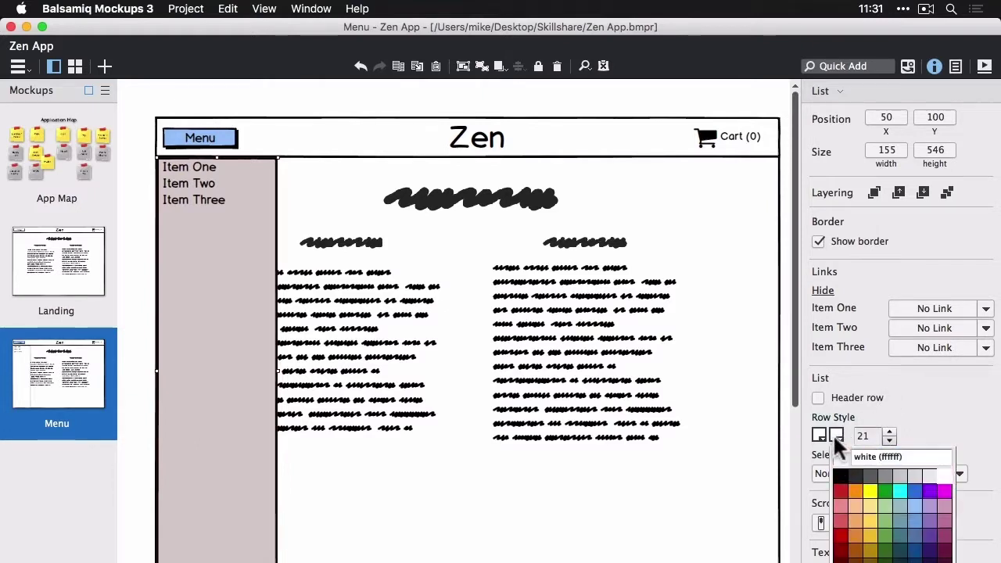
{"action": "left_click", "coordinate": [917, 474]}
{"action": "left_click", "coordinate": [889, 430]}
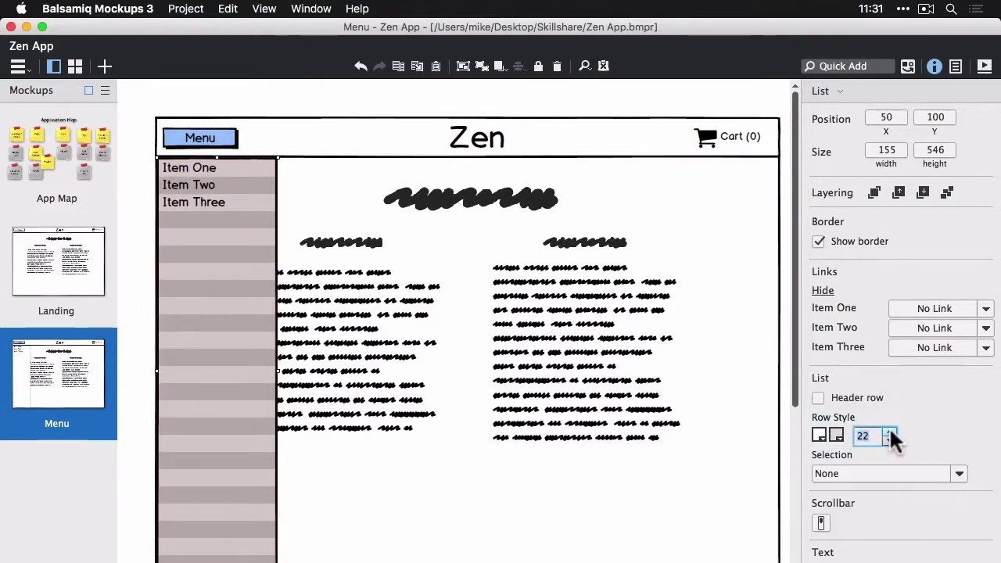
{"action": "left_click_drag", "start_coordinate": [889, 430], "coordinate": [890, 430]}
{"action": "key", "text": "super+shift+2"}
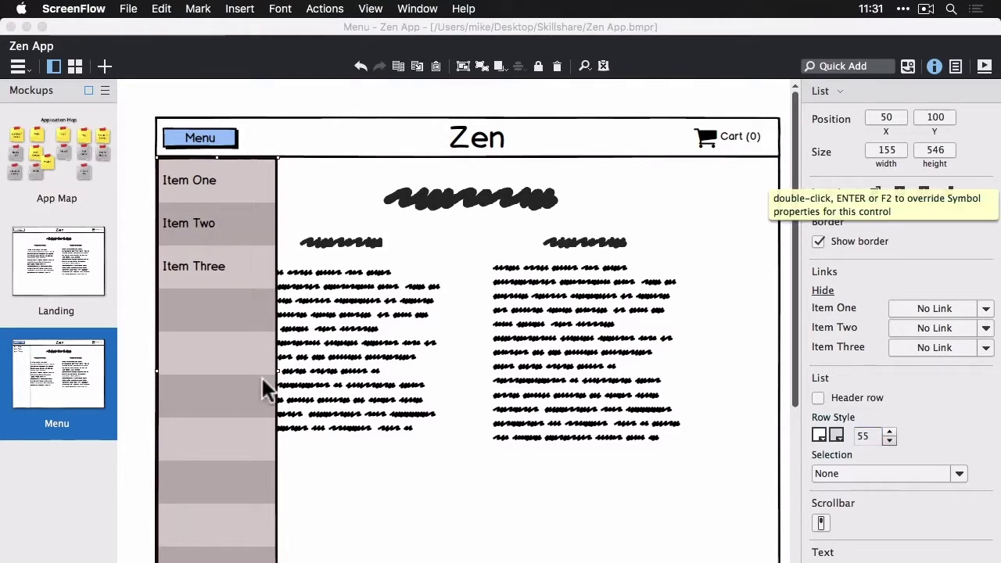
{"action": "key", "text": "super+Tab"}
{"action": "key", "text": "super+Tab"}
Replace the list's placeholder items with the categories Sides through Drinks copied from the zen menu note.
{"action": "left_click", "coordinate": [688, 107]}
{"action": "scroll", "coordinate": [716, 305], "scroll_direction": "up", "scroll_amount": 3}
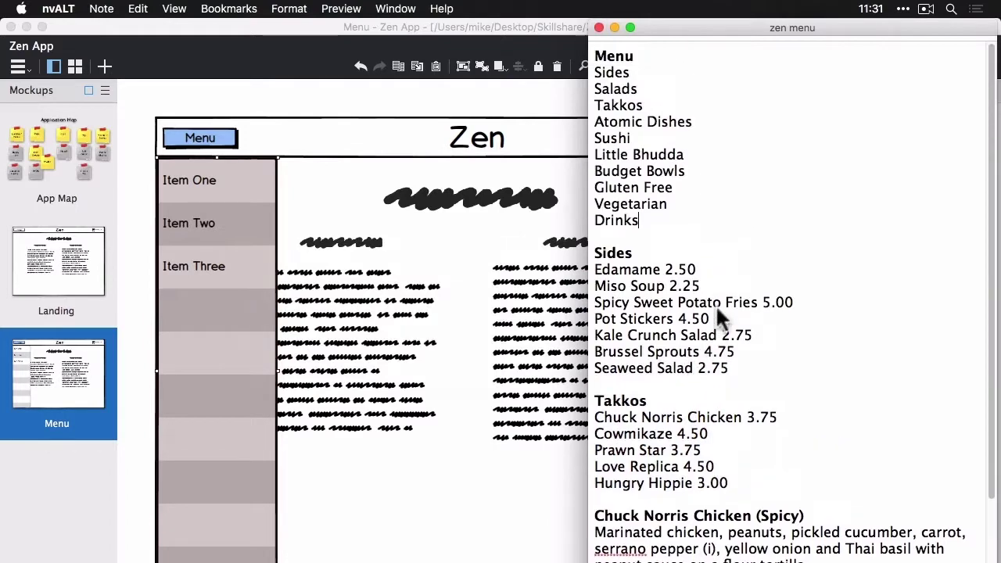
{"action": "left_click_drag", "start_coordinate": [658, 220], "coordinate": [546, 72]}
{"action": "key", "text": "super+c"}
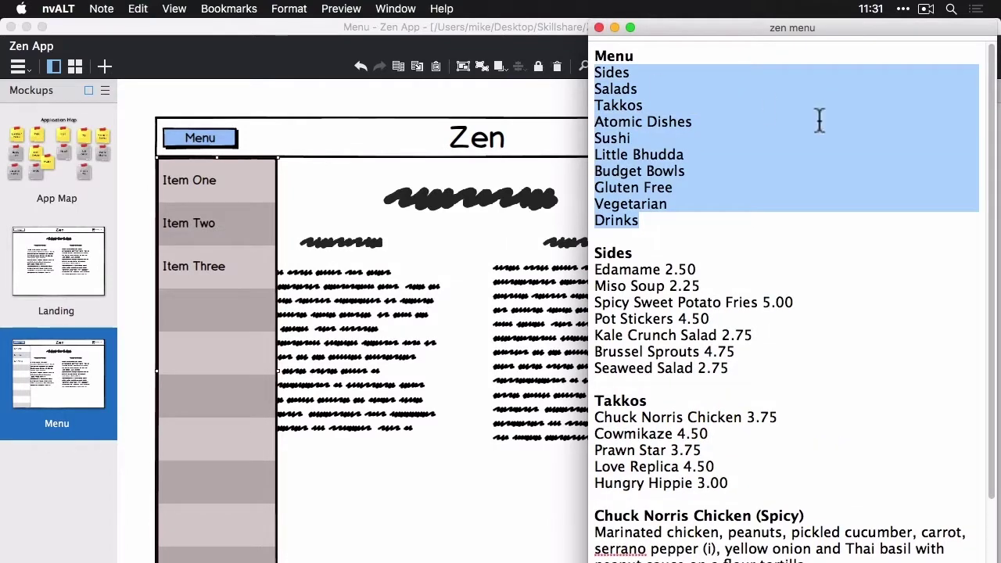
{"action": "key", "text": "super+Tab"}
{"action": "double_click", "coordinate": [191, 237]}
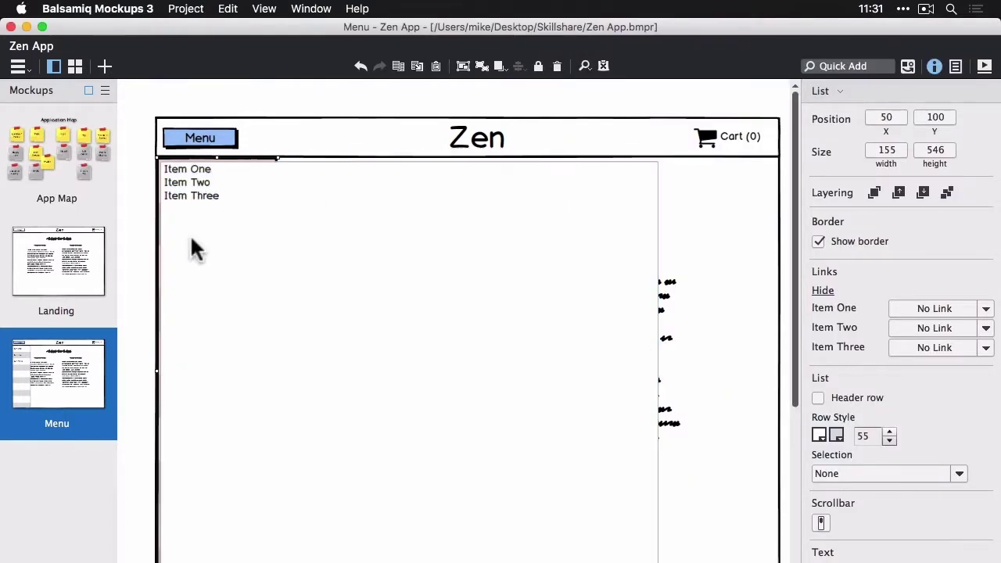
{"action": "key", "text": "super+v"}
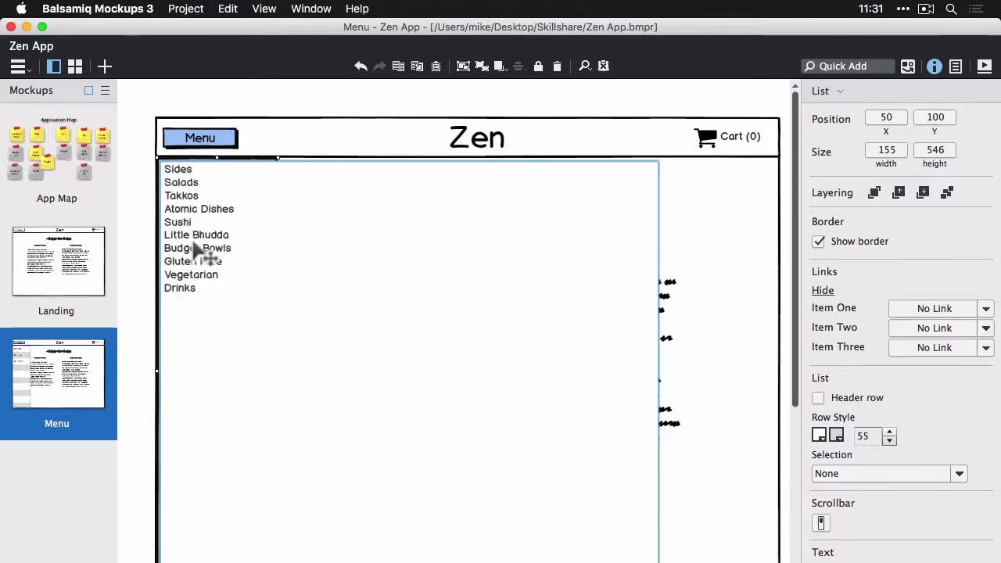
{"action": "key", "text": "super+Return"}
Nudge the category list one pixel left and one pixel up.
{"action": "left_click", "coordinate": [219, 241]}
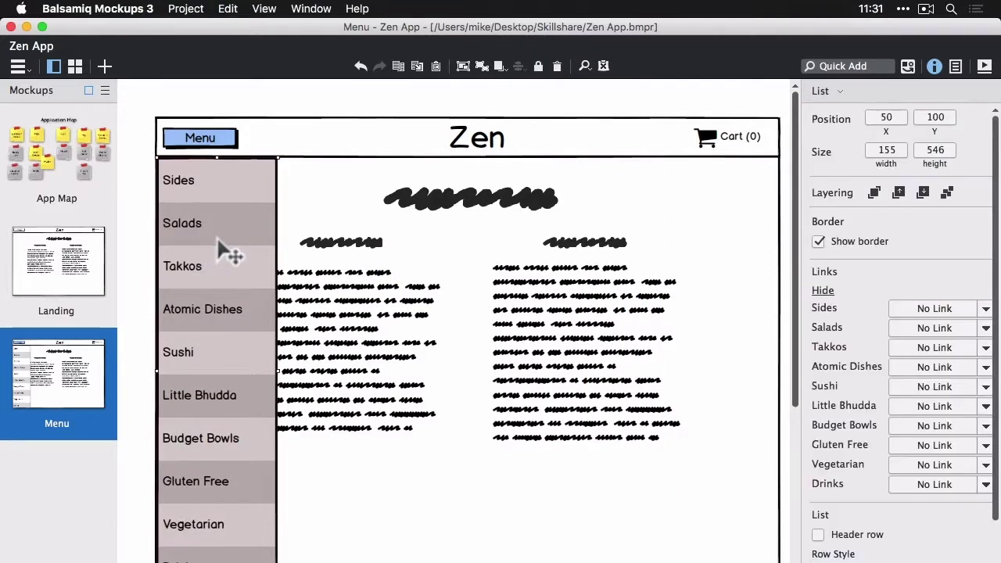
{"action": "key", "text": "Left"}
{"action": "key", "text": "Up"}
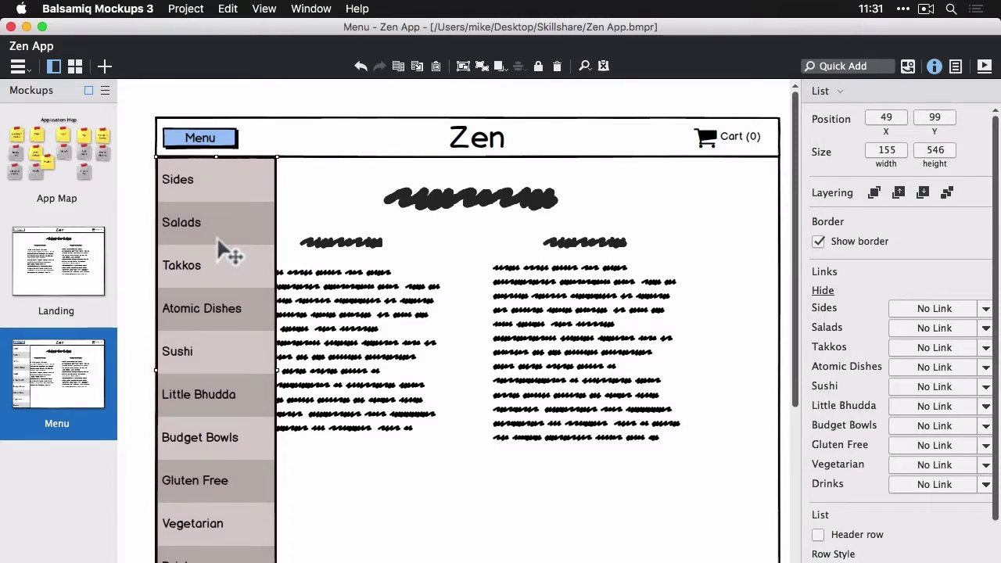
{"action": "left_click", "coordinate": [131, 280]}
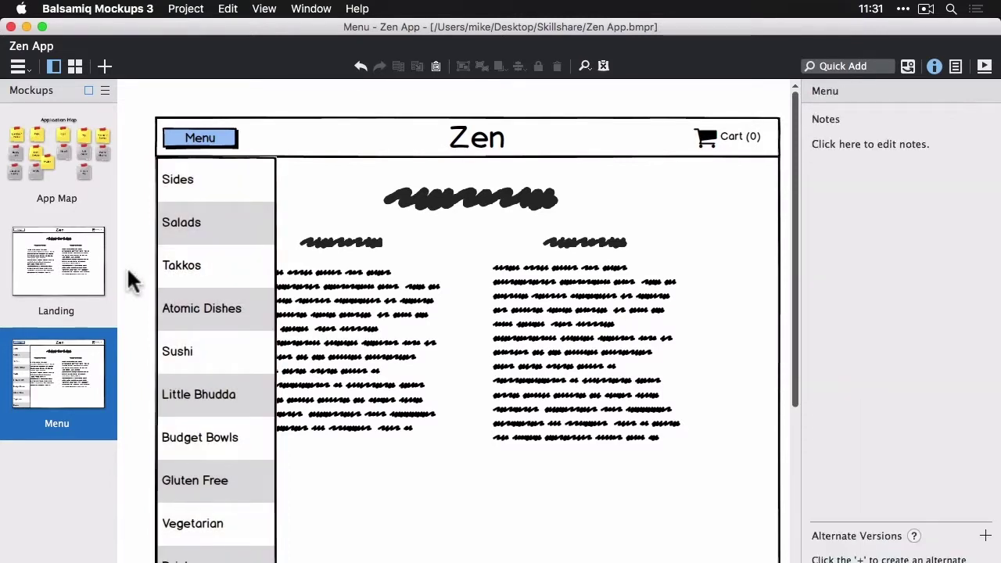
{"action": "scroll", "coordinate": [131, 280], "scroll_direction": "down", "scroll_amount": 1}
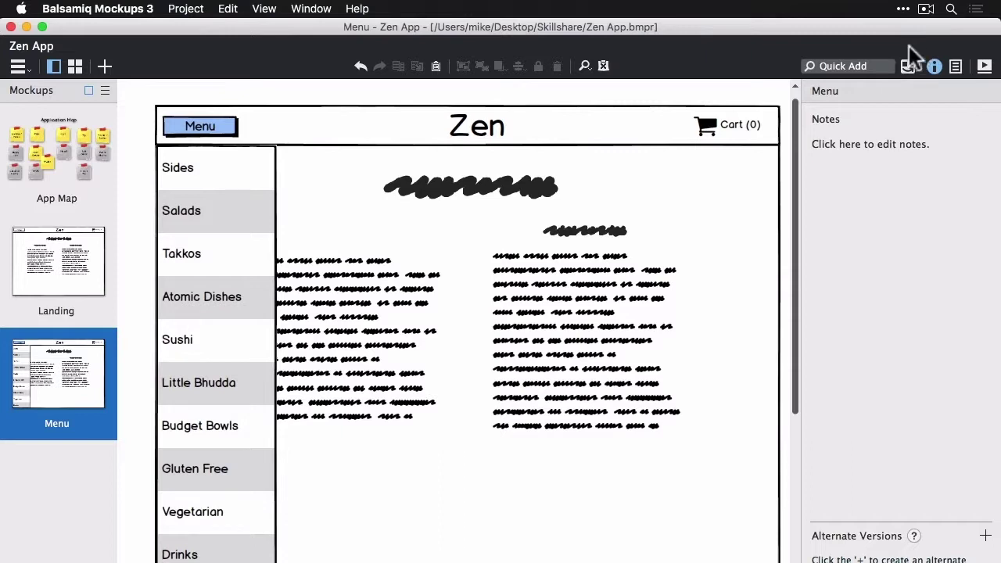
{"action": "left_click", "coordinate": [223, 176]}
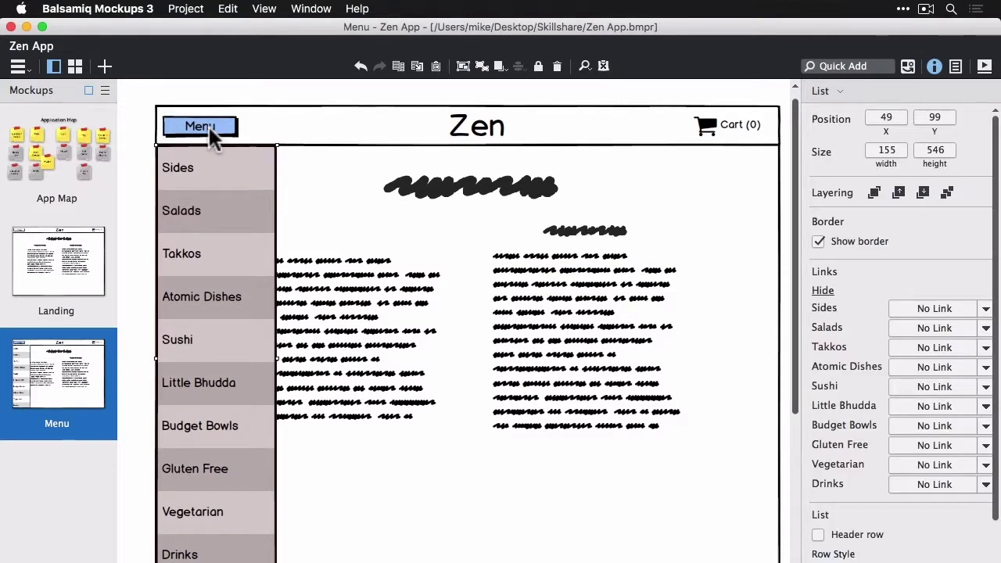
Make Sides the selected list row, then draw a tall panel beside the list with a small box at its top.
{"action": "scroll", "coordinate": [869, 446], "scroll_direction": "down", "scroll_amount": 3}
{"action": "left_click", "coordinate": [870, 497]}
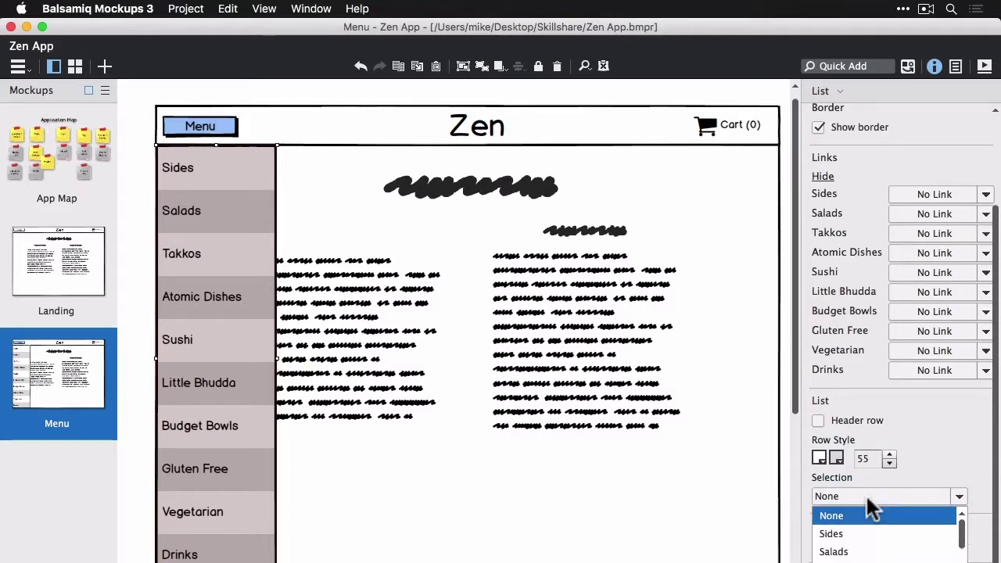
{"action": "left_click", "coordinate": [851, 532]}
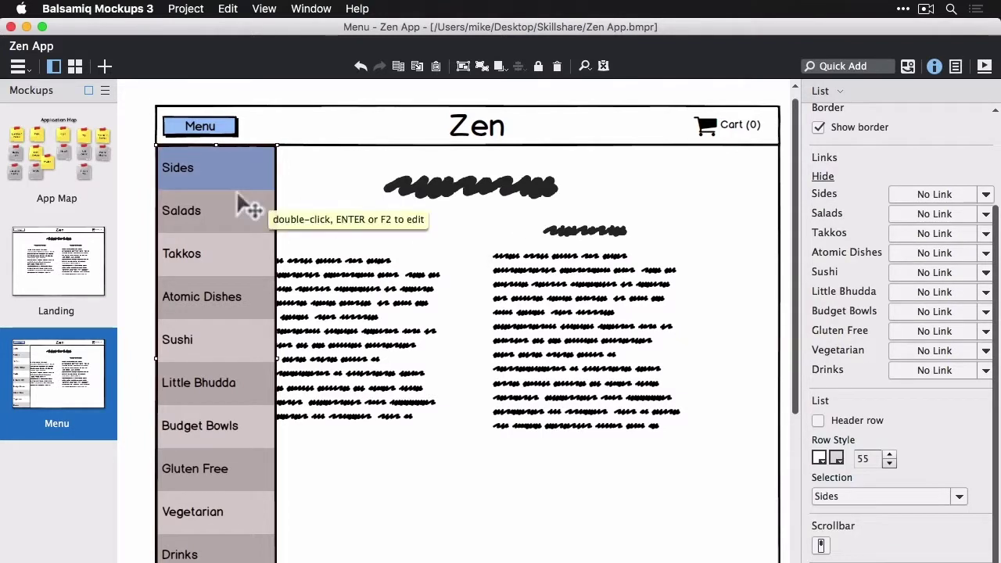
{"action": "left_click", "coordinate": [140, 212]}
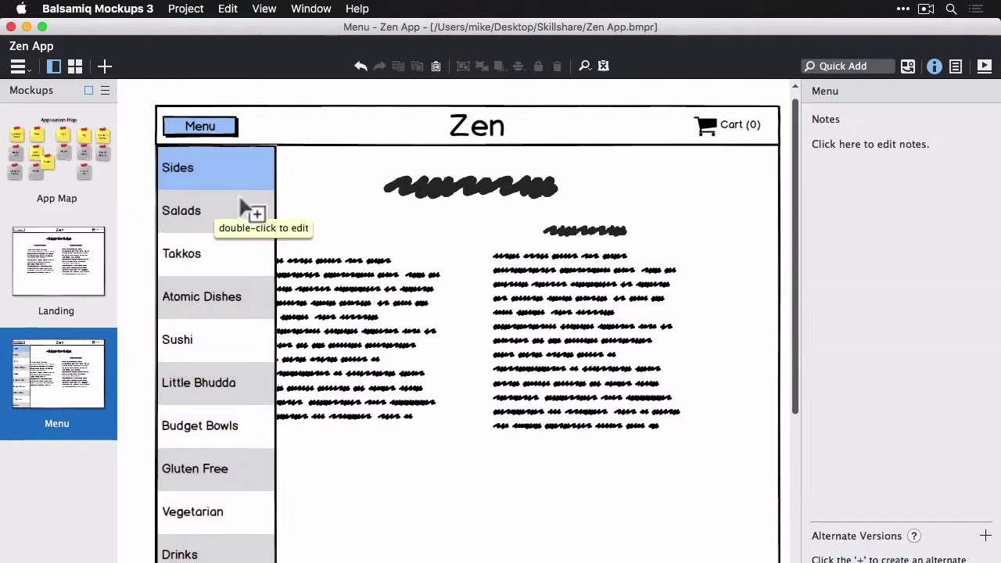
{"action": "left_click_drag", "start_coordinate": [278, 149], "coordinate": [391, 562]}
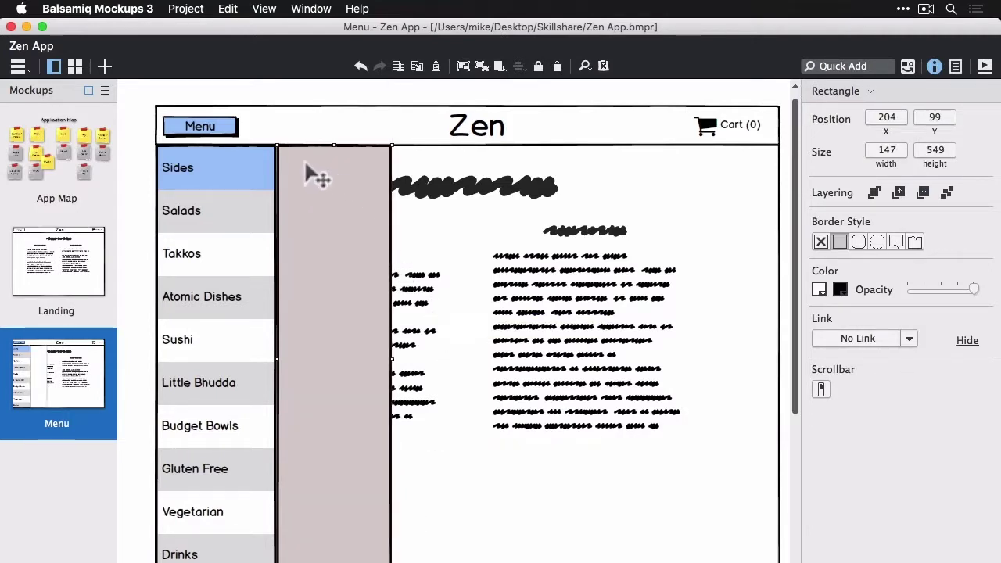
{"action": "left_click_drag", "start_coordinate": [290, 154], "coordinate": [378, 214]}
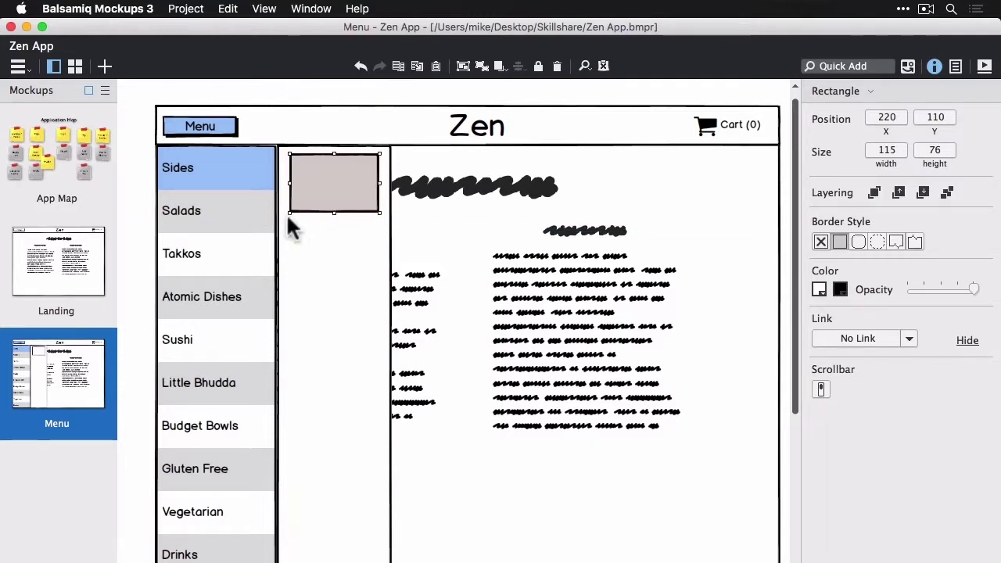
Add a label widened to match the box, and convert the box into an Image placeholder.
{"action": "type", "text": "/"}
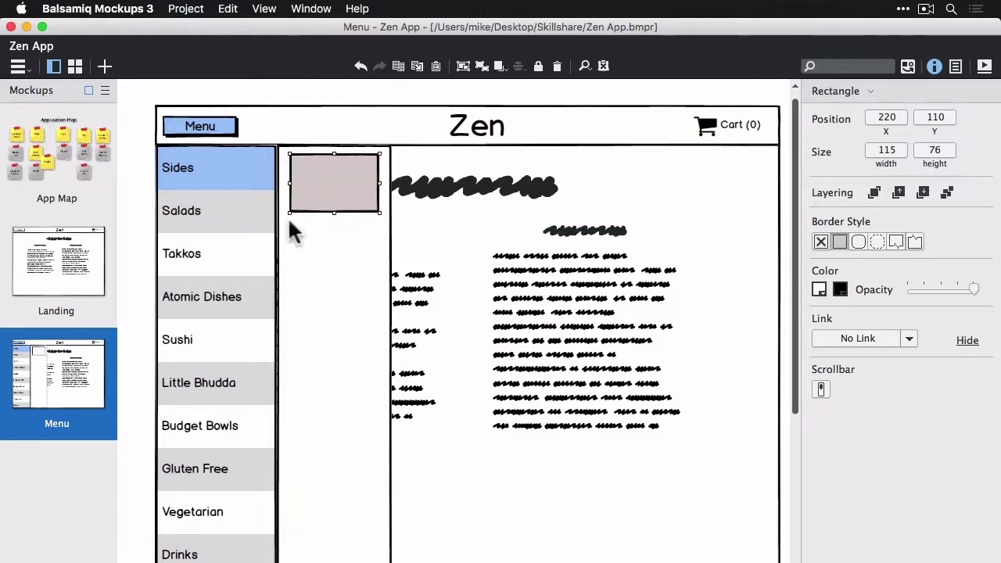
{"action": "type", "text": "label"}
{"action": "key", "text": "Return"}
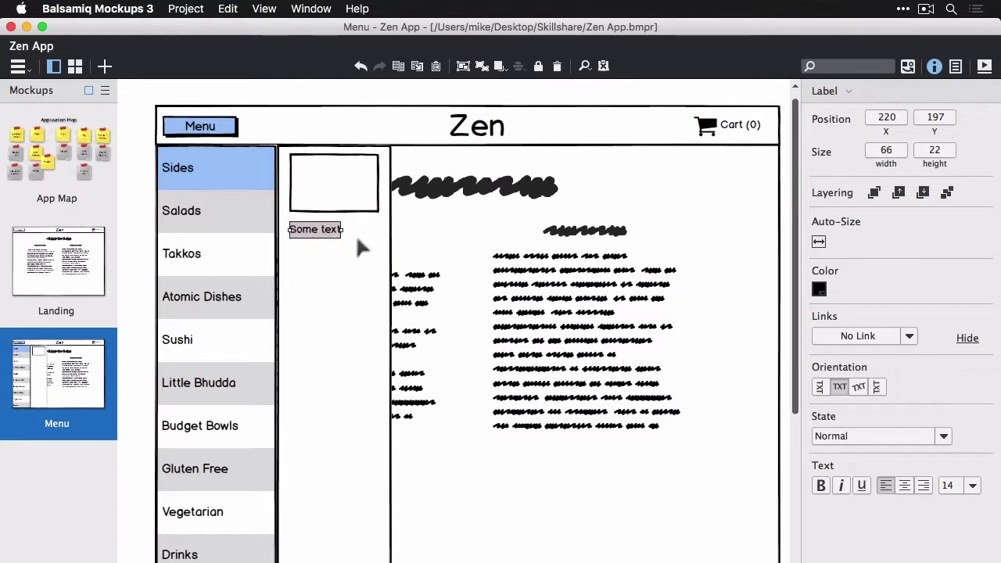
{"action": "left_click_drag", "start_coordinate": [342, 229], "coordinate": [378, 230]}
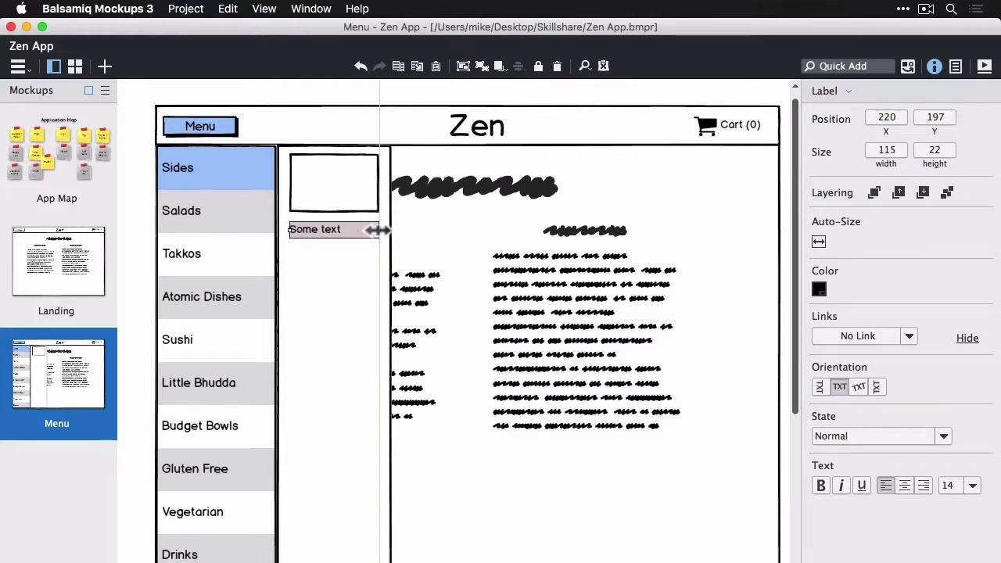
{"action": "left_click", "coordinate": [336, 196]}
{"action": "key", "text": "super+t"}
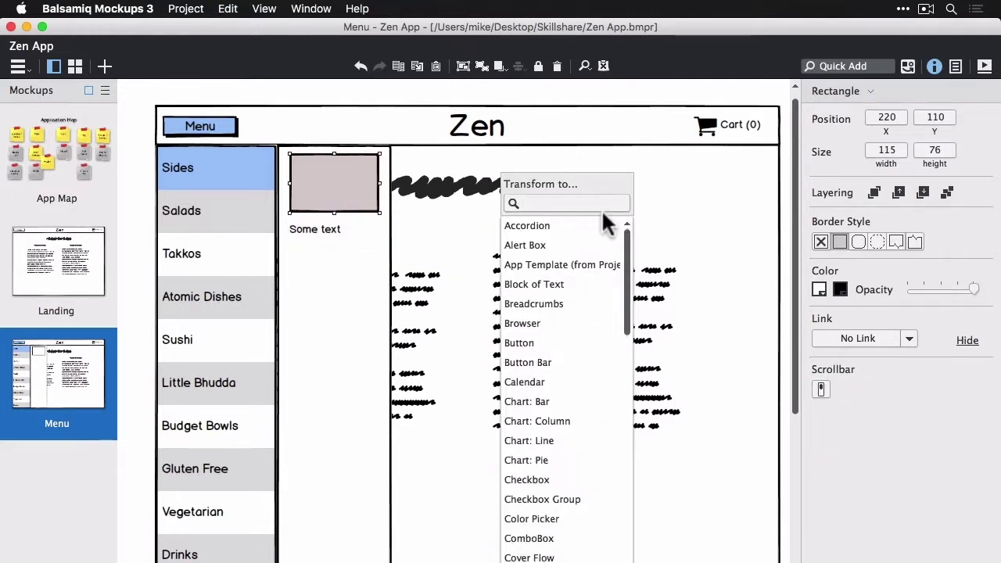
{"action": "type", "text": "image"}
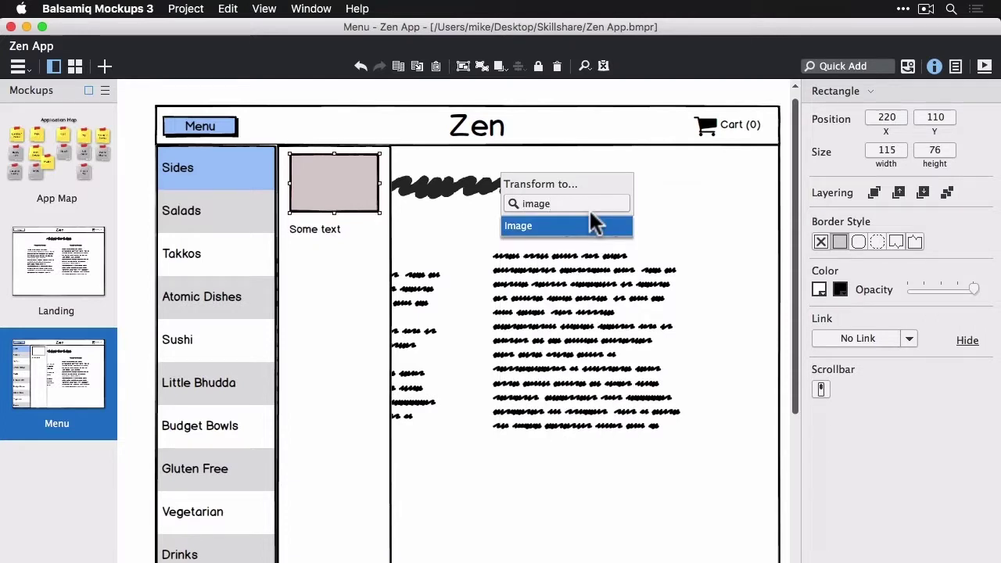
{"action": "key", "text": "Return"}
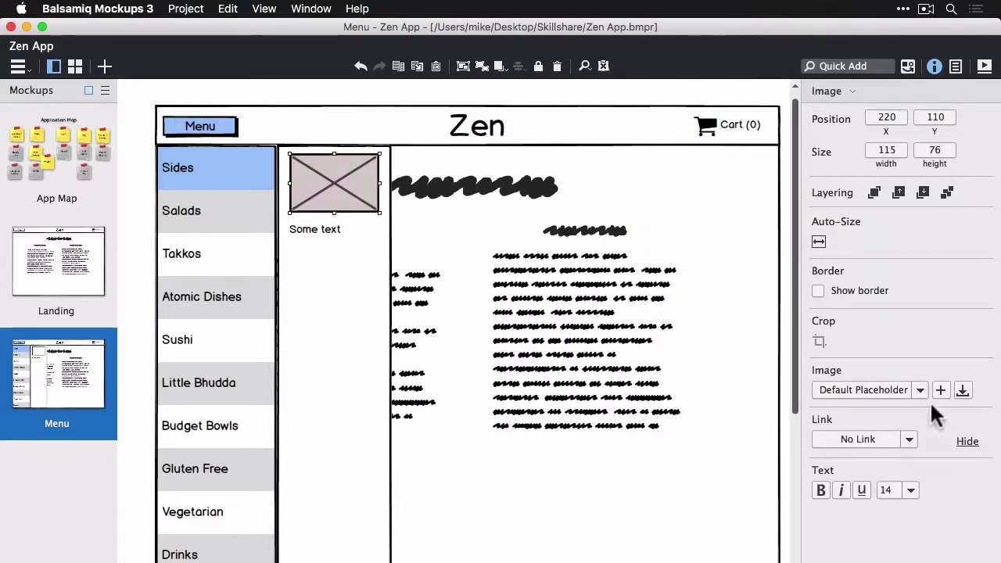
Centre-align the label's text and rename it Edamame.
{"action": "key", "text": "Tab"}
{"action": "left_click", "coordinate": [904, 485]}
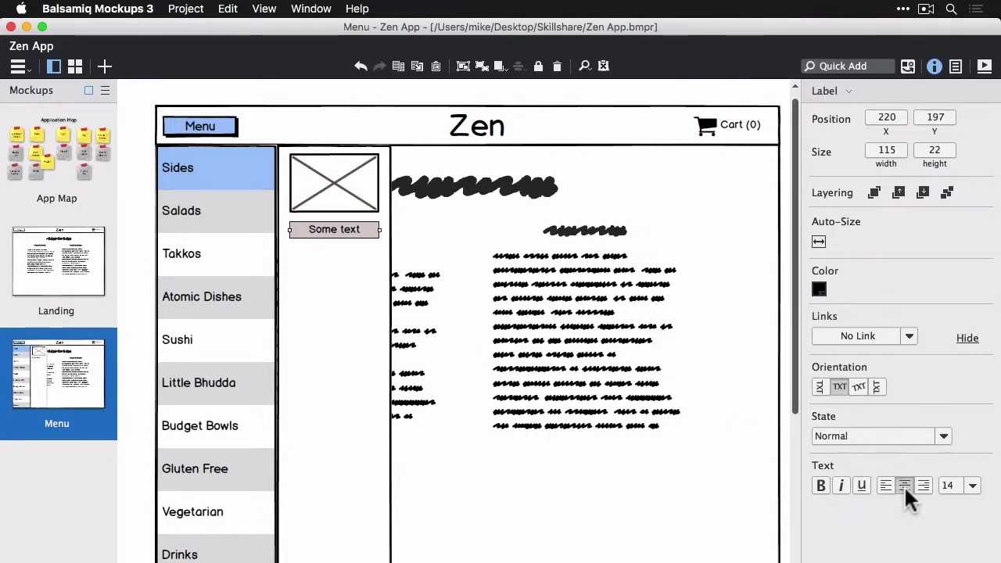
{"action": "double_click", "coordinate": [318, 232]}
{"action": "type", "text": "Edit name"}
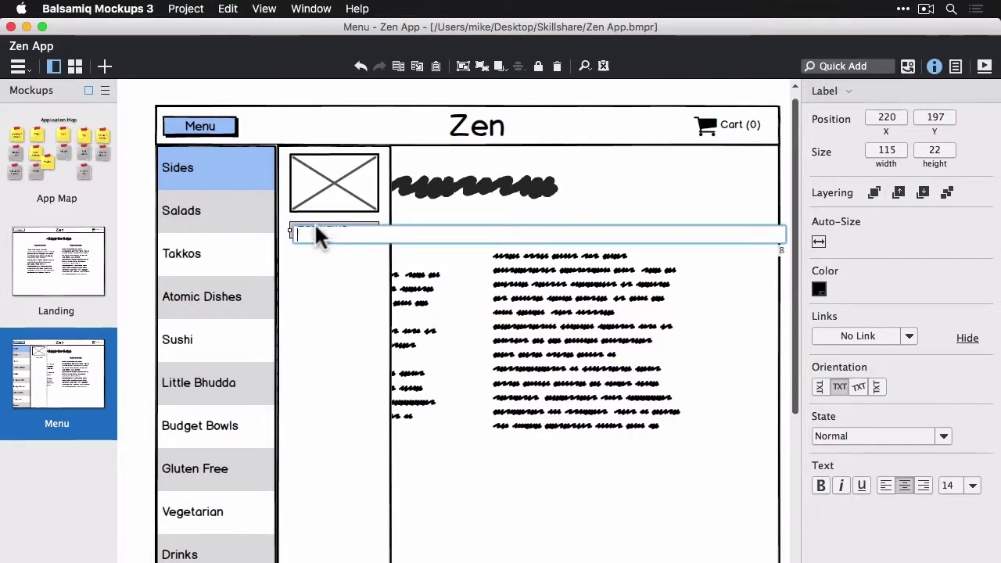
{"action": "key", "text": "Return"}
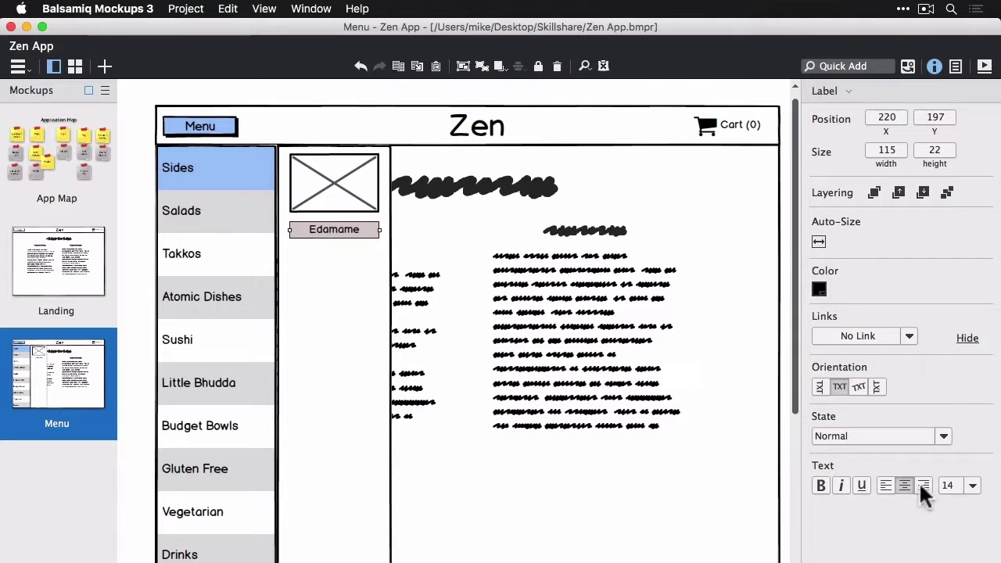
Add a horizontal rule just under the Edamame caption.
{"action": "type", "text": "hori"}
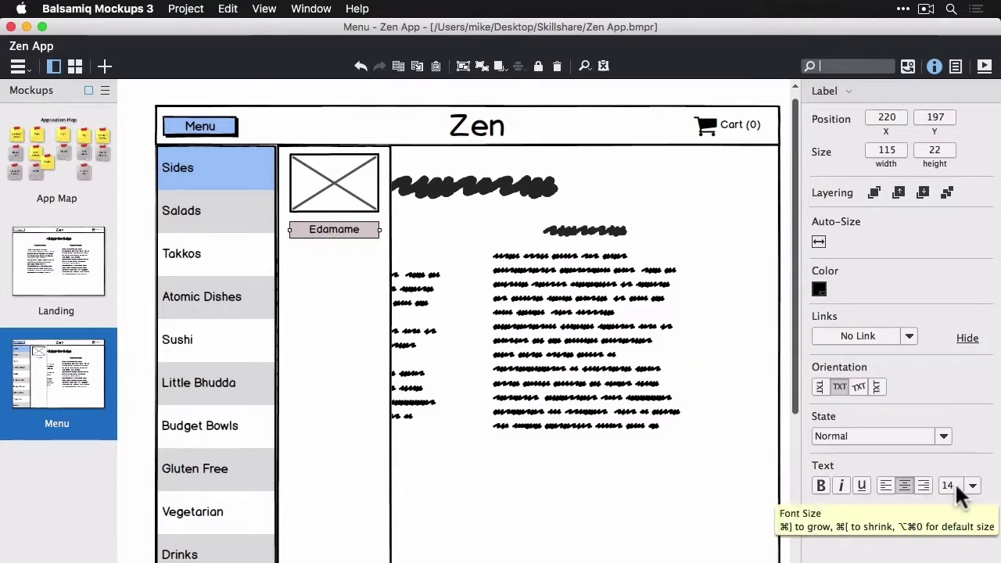
{"action": "key", "text": "Down"}
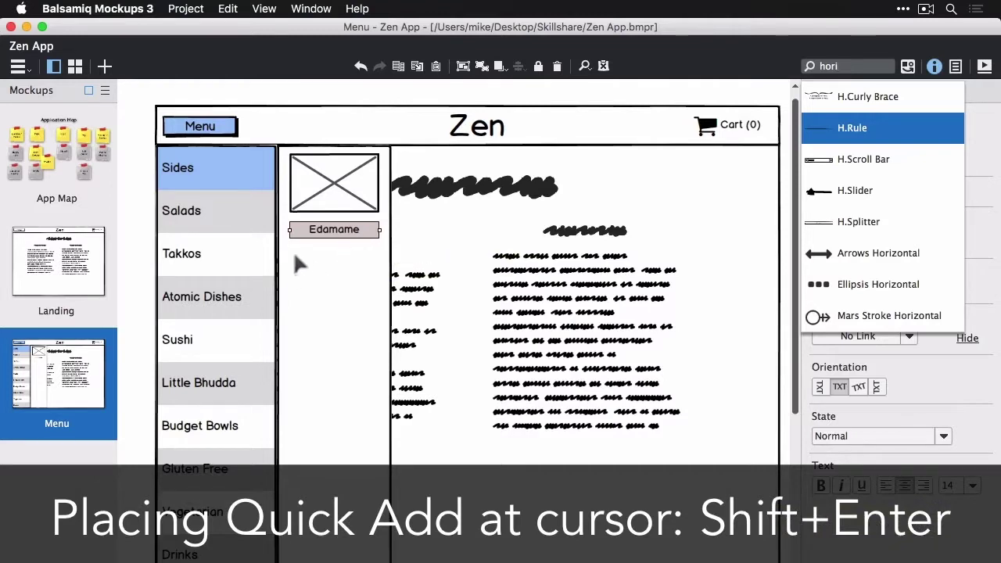
{"action": "key", "text": "shift+Return"}
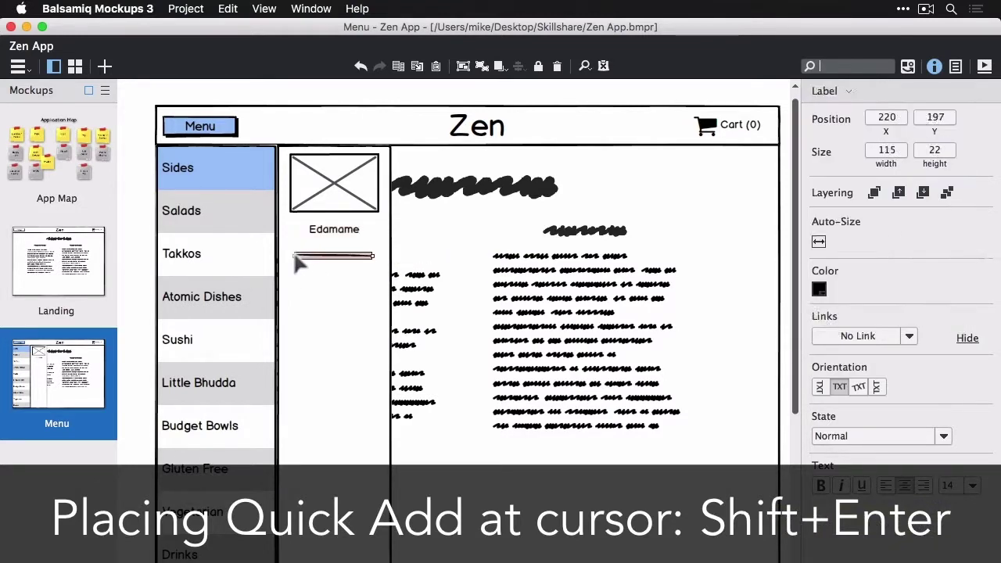
{"action": "left_click_drag", "start_coordinate": [313, 259], "coordinate": [379, 242]}
{"action": "left_click", "coordinate": [536, 233]}
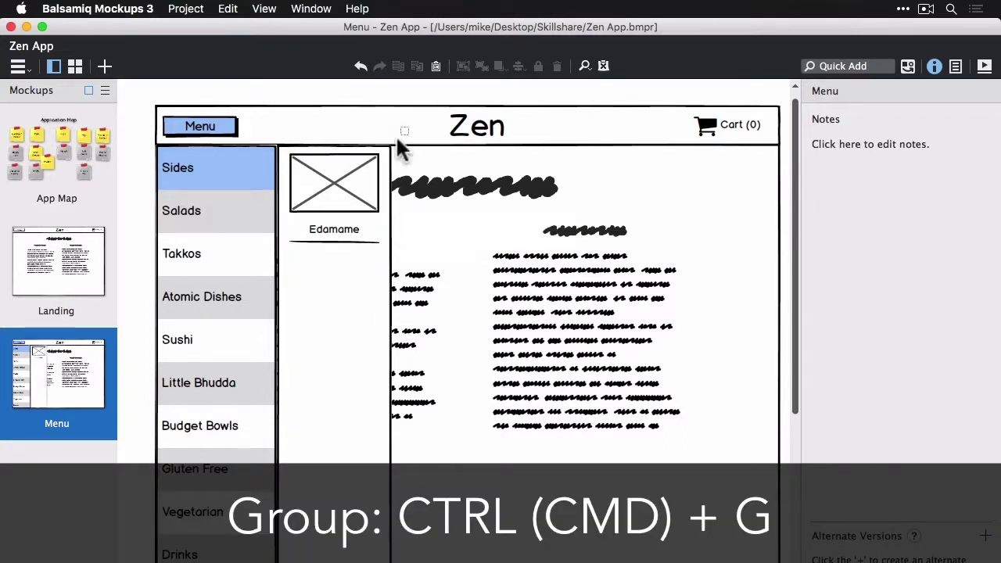
Group the image, caption and rule, and duplicate the group three times down the column.
{"action": "left_click_drag", "start_coordinate": [396, 139], "coordinate": [273, 269]}
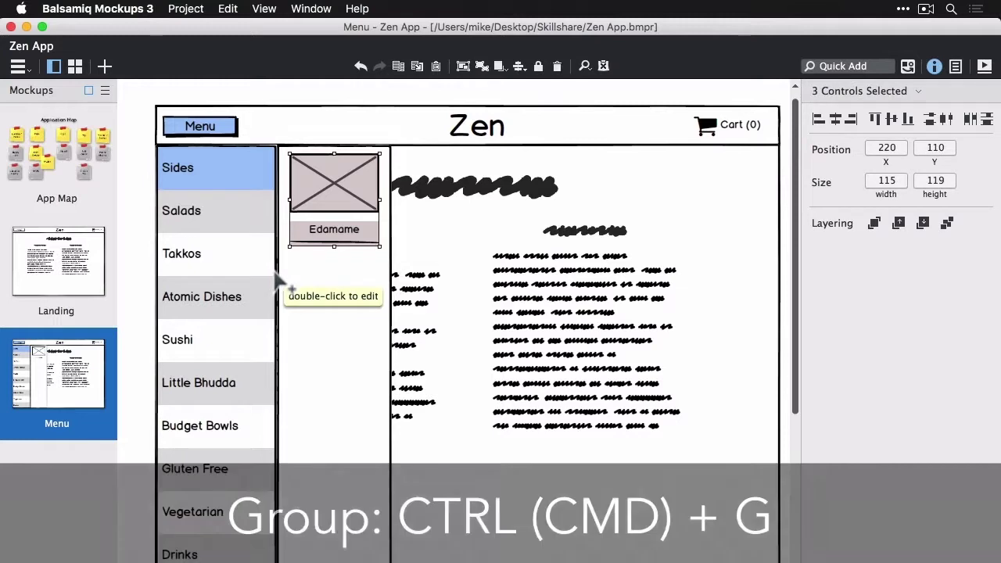
{"action": "key", "text": "super+g"}
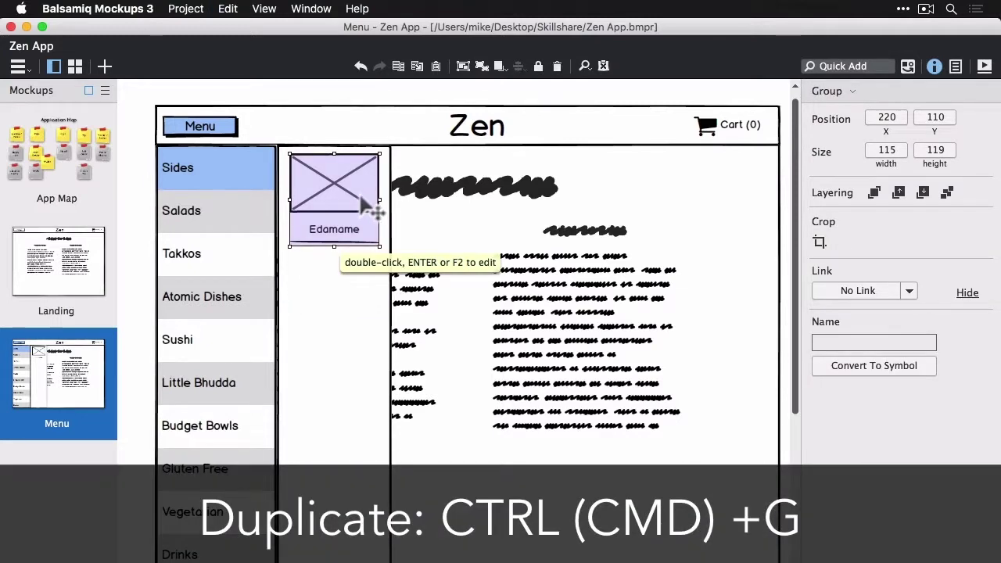
{"action": "key", "text": "super+d"}
{"action": "left_click_drag", "start_coordinate": [364, 208], "coordinate": [356, 299]}
{"action": "key", "text": "super+d"}
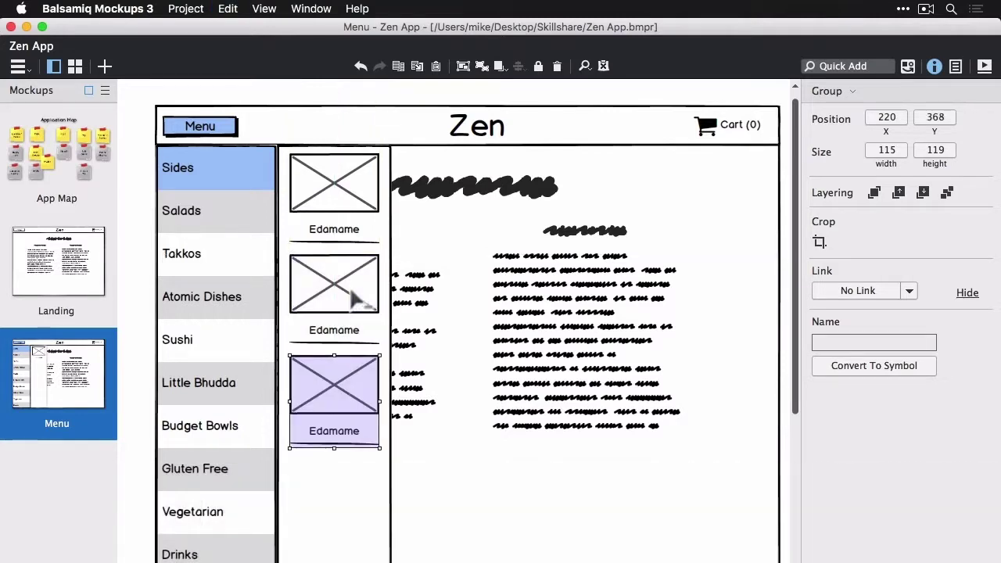
{"action": "key", "text": "super+d"}
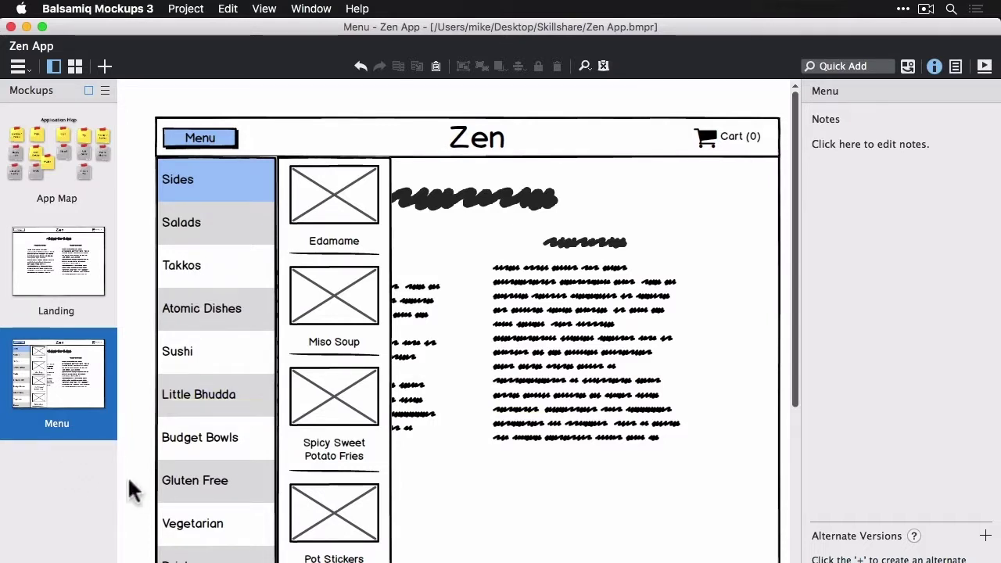
Clone the Menu mockup and rename the copy Takkos.
{"action": "right_click", "coordinate": [106, 422]}
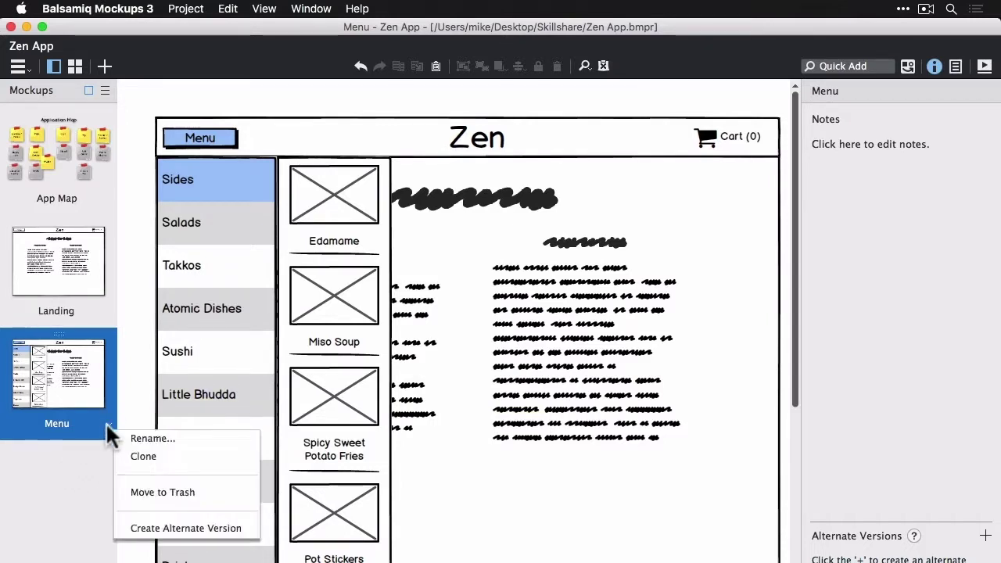
{"action": "left_click", "coordinate": [140, 455]}
{"action": "double_click", "coordinate": [67, 539]}
{"action": "type", "text": "T"}
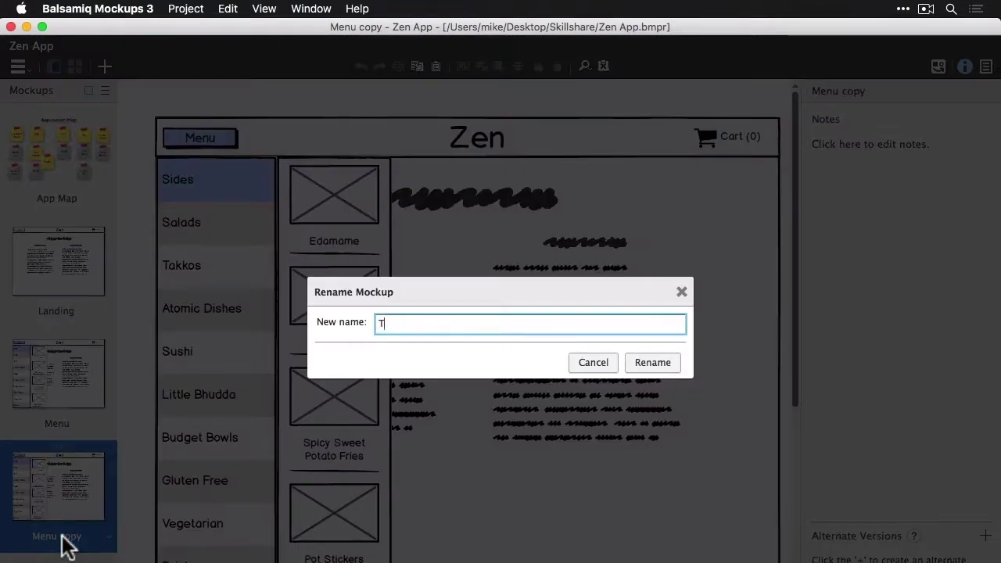
{"action": "type", "text": "akkos"}
{"action": "key", "text": "Return"}
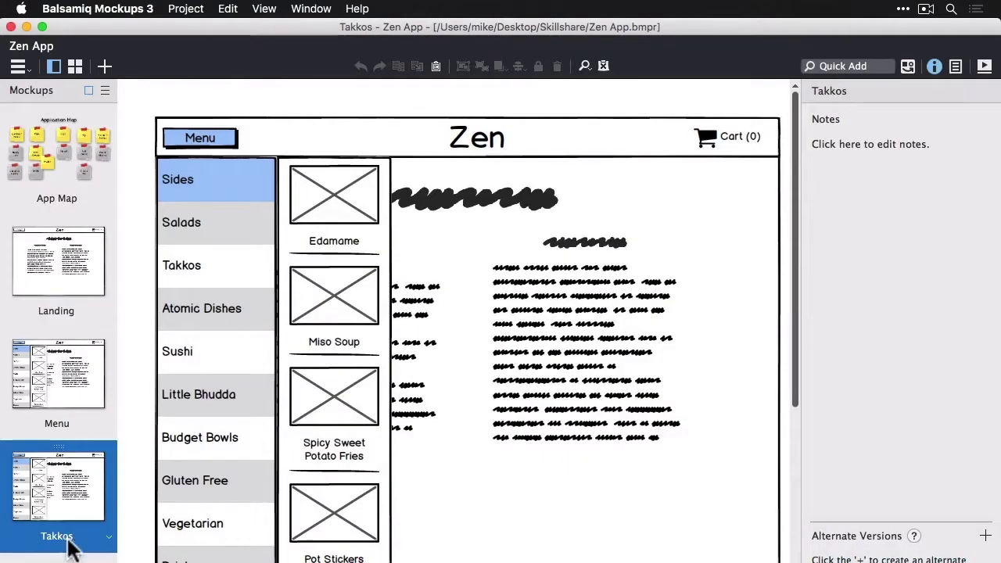
Set the category list's selected row to Takkos.
{"action": "left_click", "coordinate": [208, 205]}
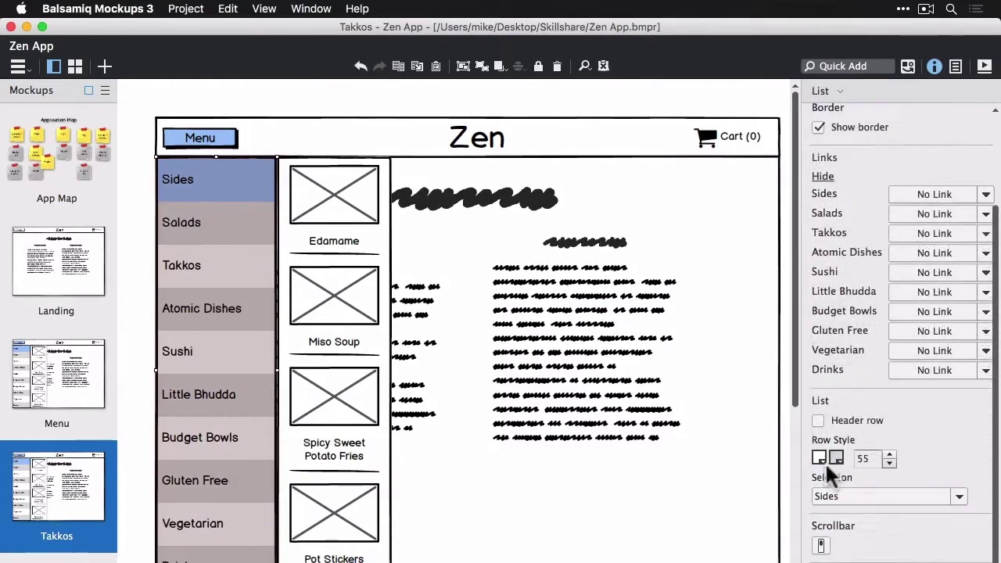
{"action": "left_click", "coordinate": [886, 504]}
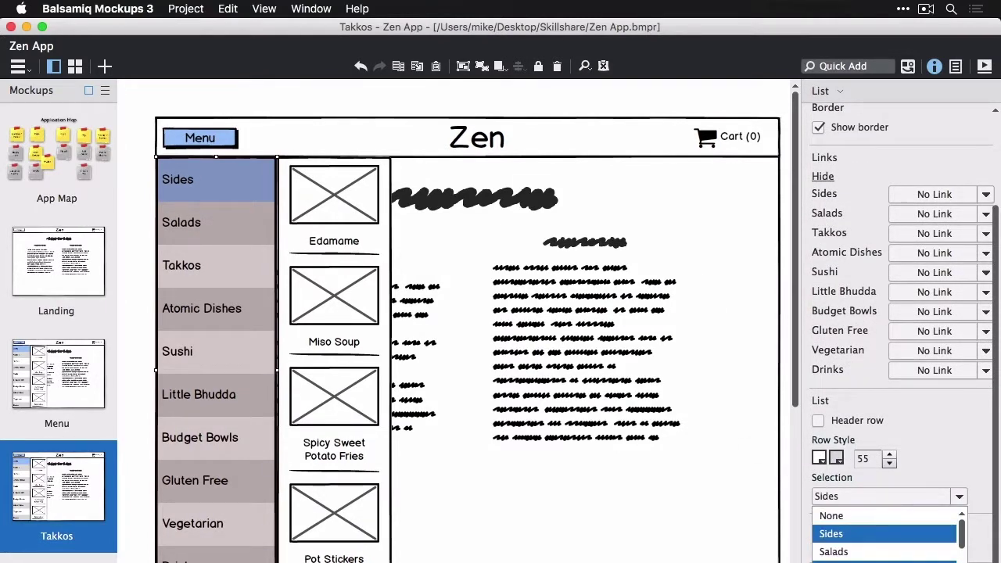
{"action": "key", "text": "Down"}
{"action": "key", "text": "Down"}
{"action": "key", "text": "Return"}
Relabel the first item panel from Edamame to Chuck Norris Chicken, pasted from the zen menu note.
{"action": "left_click", "coordinate": [341, 251]}
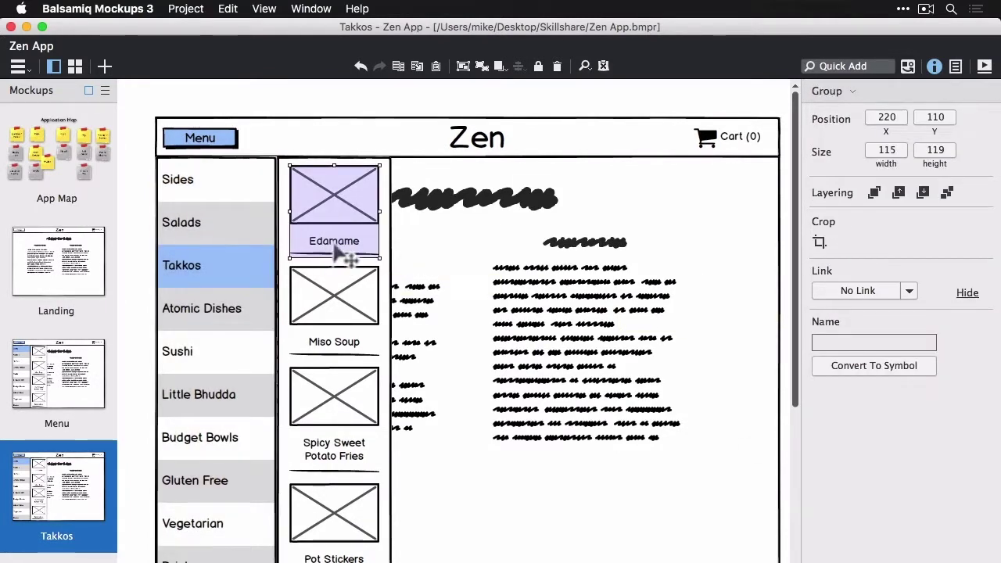
{"action": "double_click", "coordinate": [337, 248]}
{"action": "left_click", "coordinate": [336, 248]}
{"action": "key", "text": "super+Tab"}
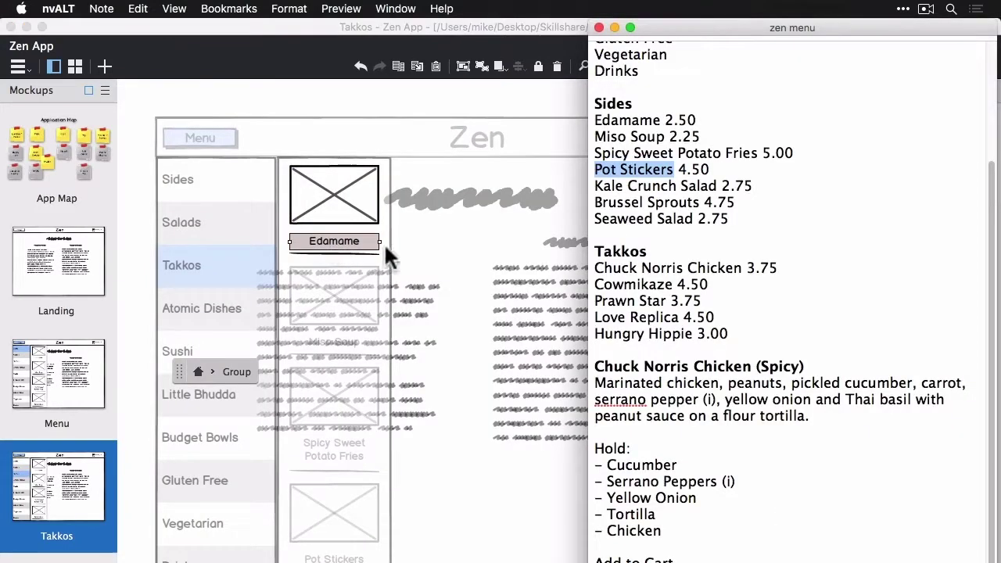
{"action": "left_click_drag", "start_coordinate": [742, 268], "coordinate": [586, 268]}
{"action": "key", "text": "super+c"}
{"action": "left_click", "coordinate": [322, 241]}
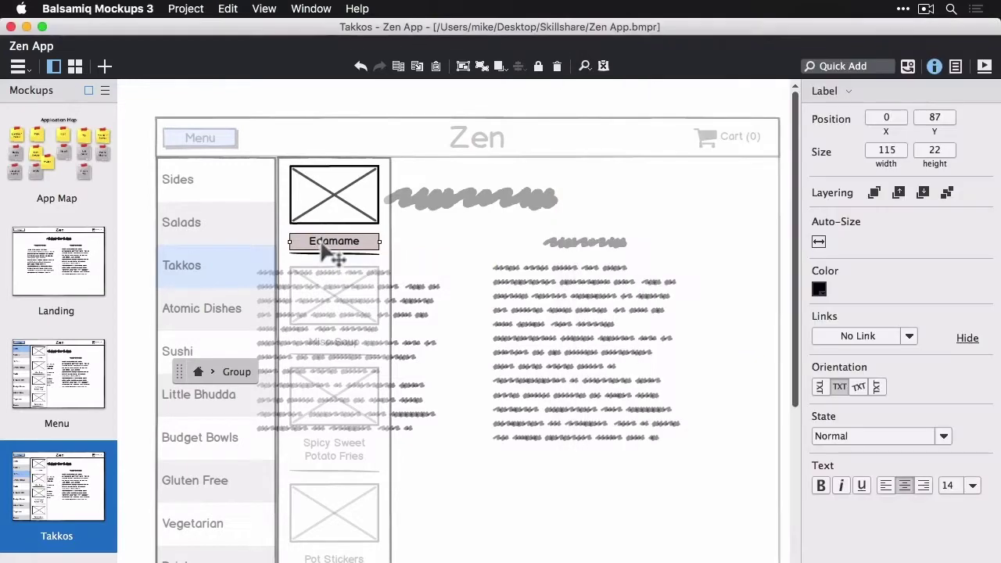
{"action": "double_click", "coordinate": [319, 240]}
{"action": "key", "text": "super+v"}
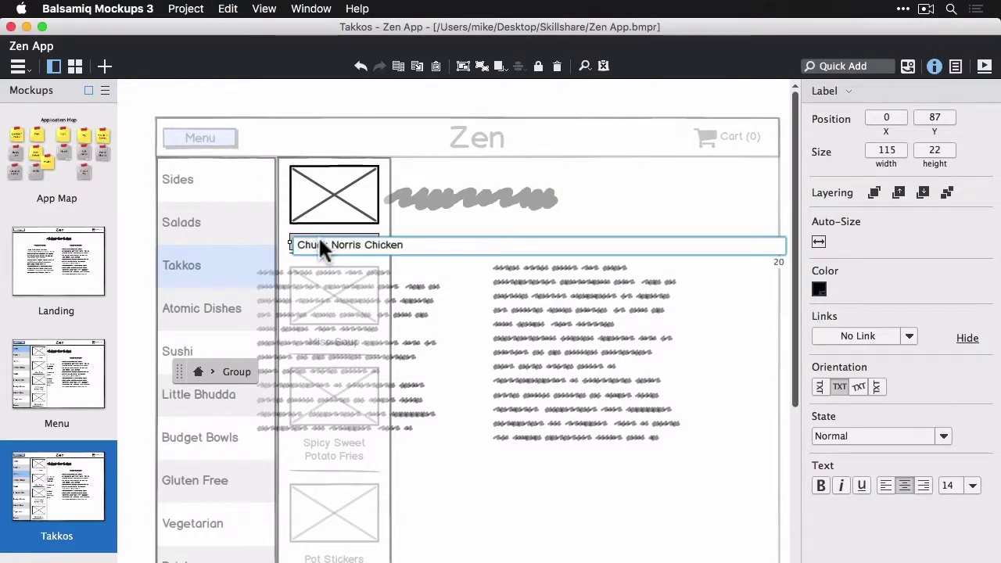
{"action": "key", "text": "Return"}
{"action": "key", "text": "Escape"}
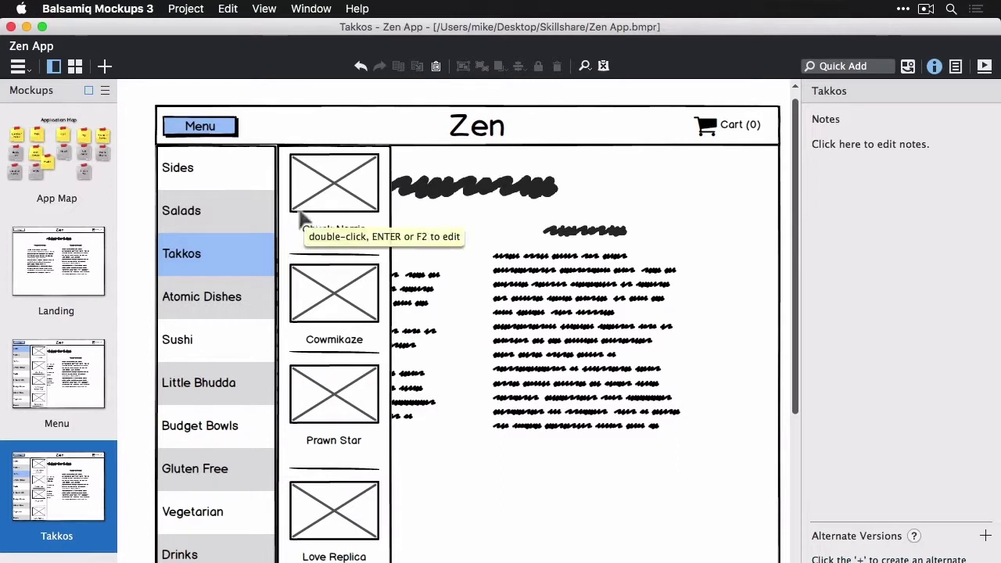
{"action": "left_click", "coordinate": [348, 216]}
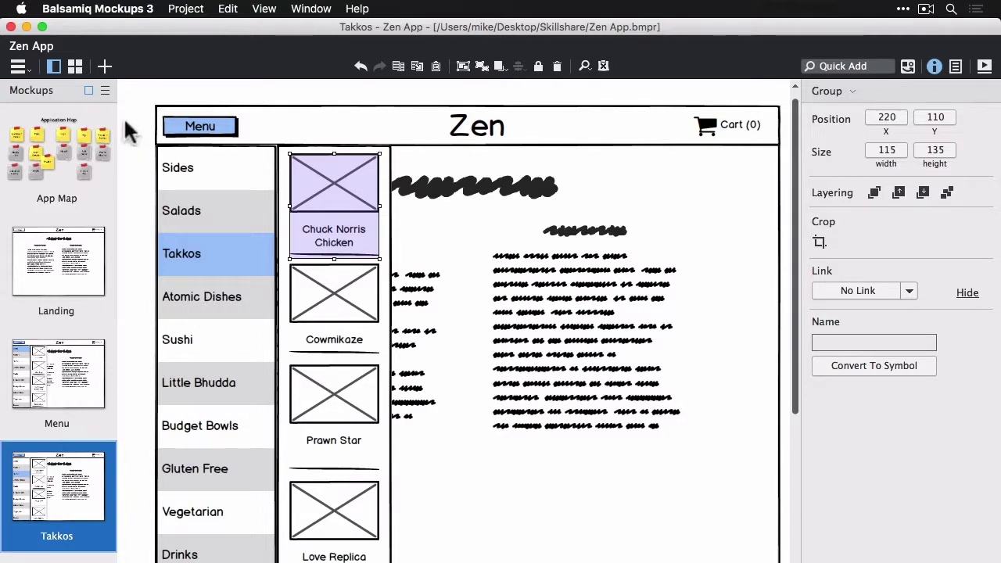
Create a new mockup and place the App Template symbol on it.
{"action": "left_click", "coordinate": [107, 64]}
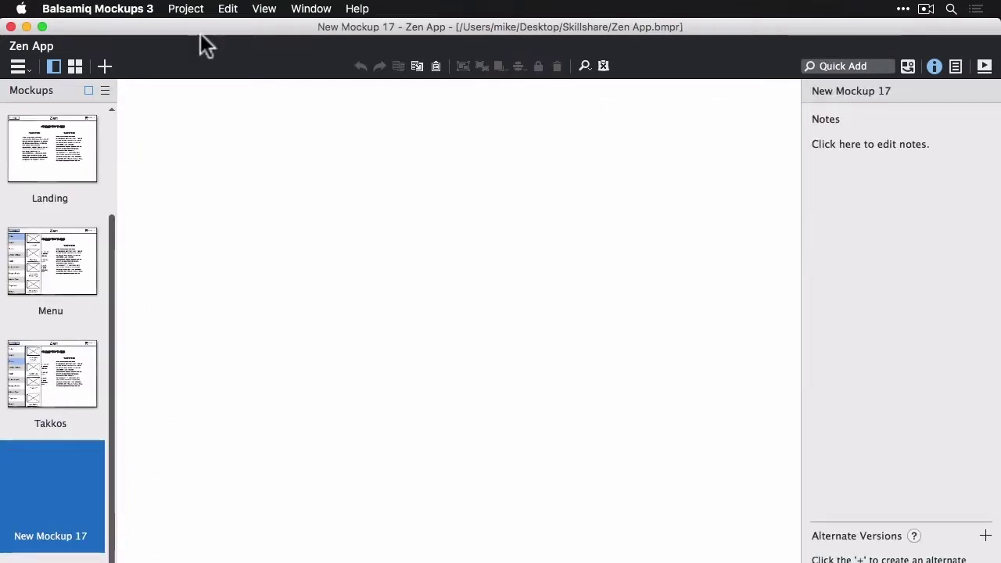
{"action": "left_click", "coordinate": [908, 63]}
{"action": "double_click", "coordinate": [29, 141]}
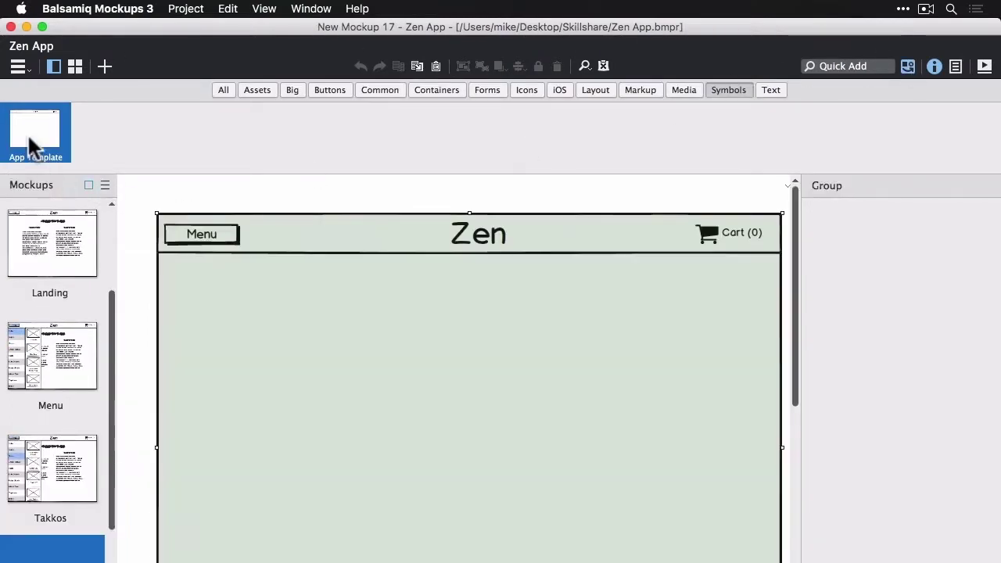
{"action": "left_click", "coordinate": [133, 355]}
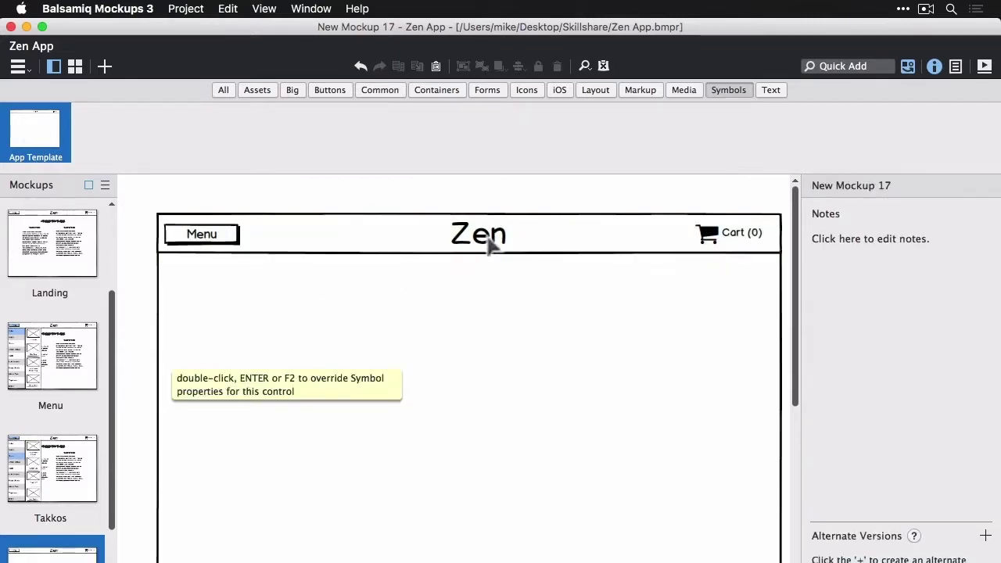
Add a Subtitle reading Takkos, centred below the Zen header.
{"action": "key", "text": "slash"}
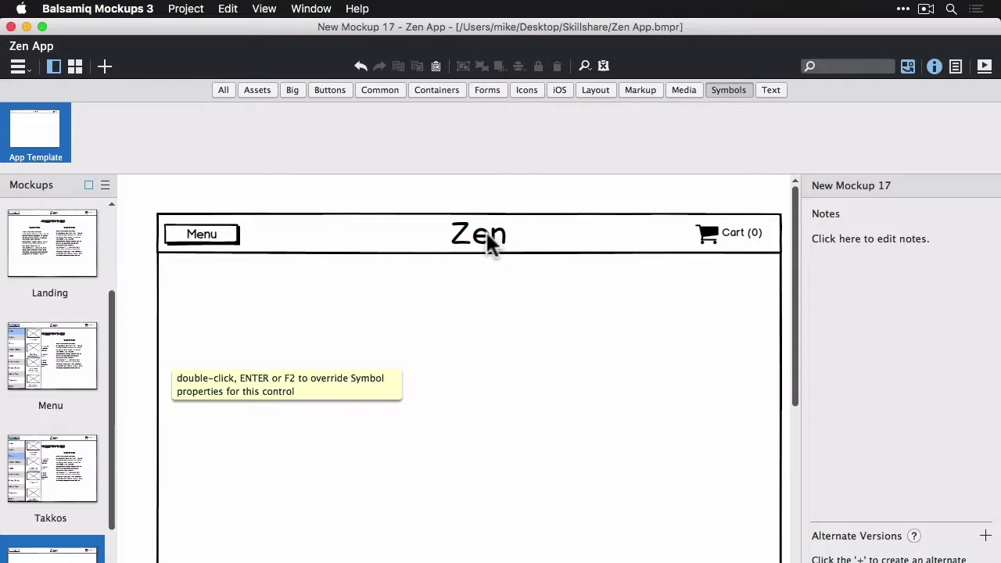
{"action": "type", "text": "tit"}
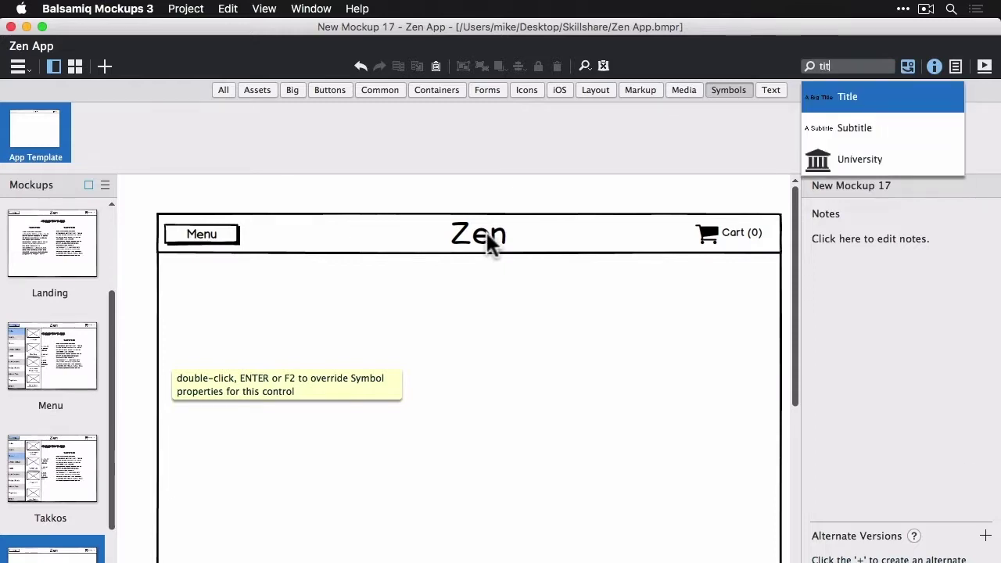
{"action": "key", "text": "Down"}
{"action": "key", "text": "Return"}
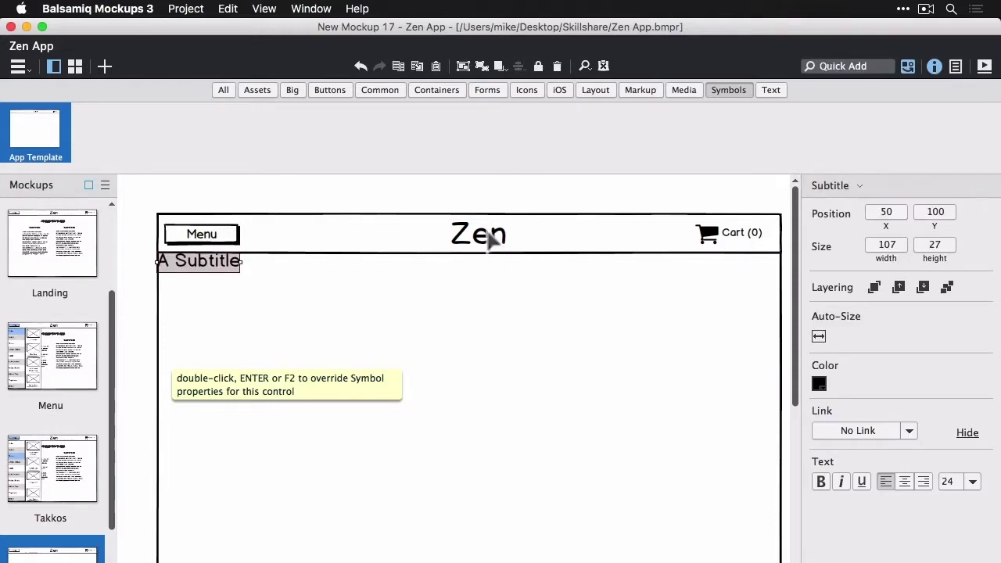
{"action": "left_click_drag", "start_coordinate": [180, 268], "coordinate": [482, 283]}
{"action": "double_click", "coordinate": [481, 281]}
{"action": "type", "text": "To"}
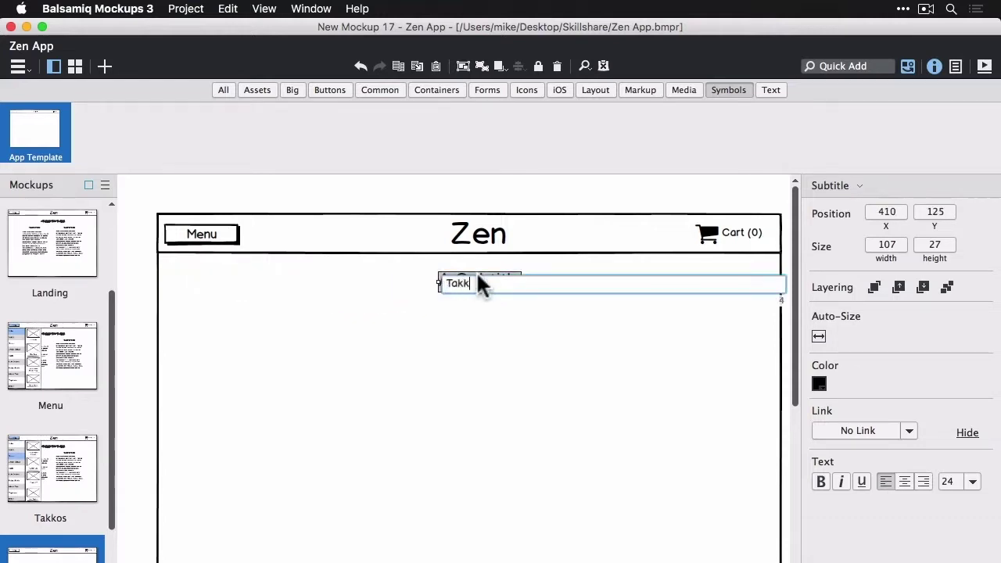
{"action": "key", "text": "Return"}
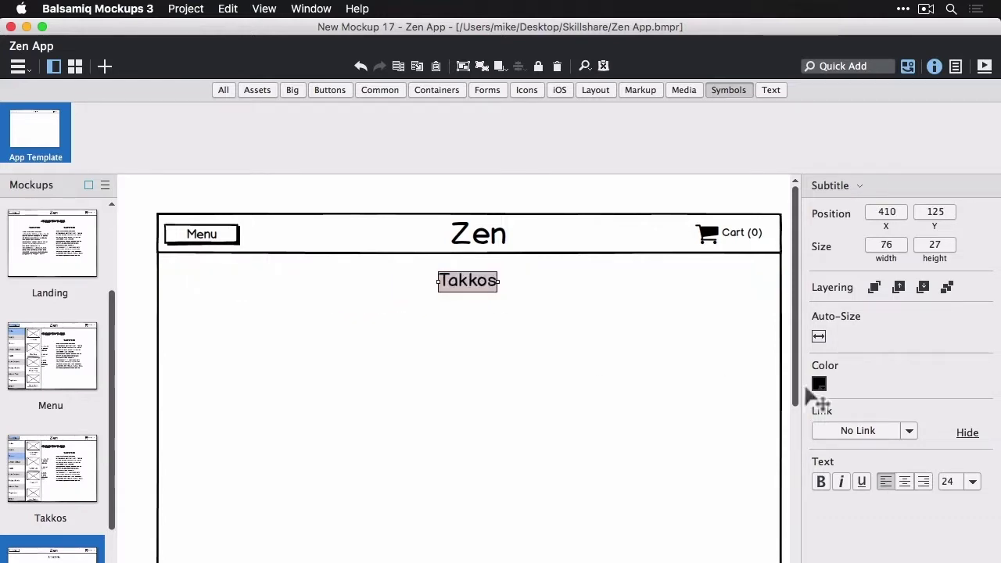
{"action": "left_click_drag", "start_coordinate": [461, 283], "coordinate": [472, 283]}
{"action": "left_click", "coordinate": [357, 197]}
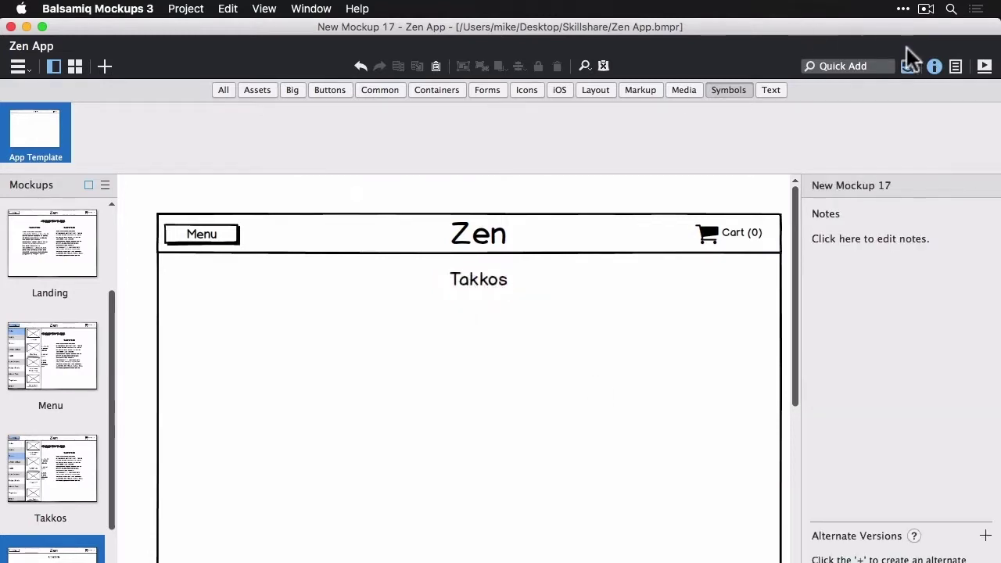
{"action": "left_click", "coordinate": [907, 65]}
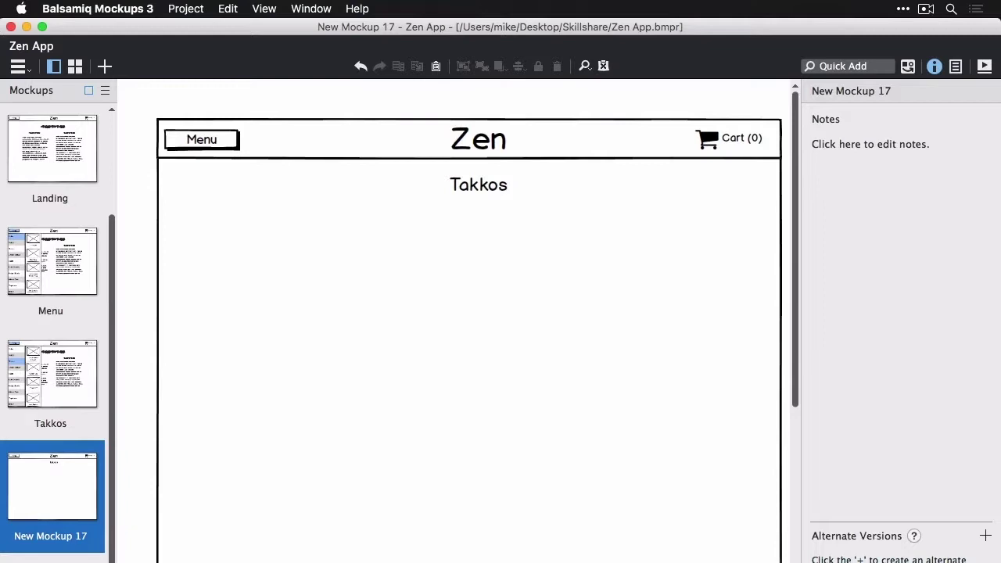